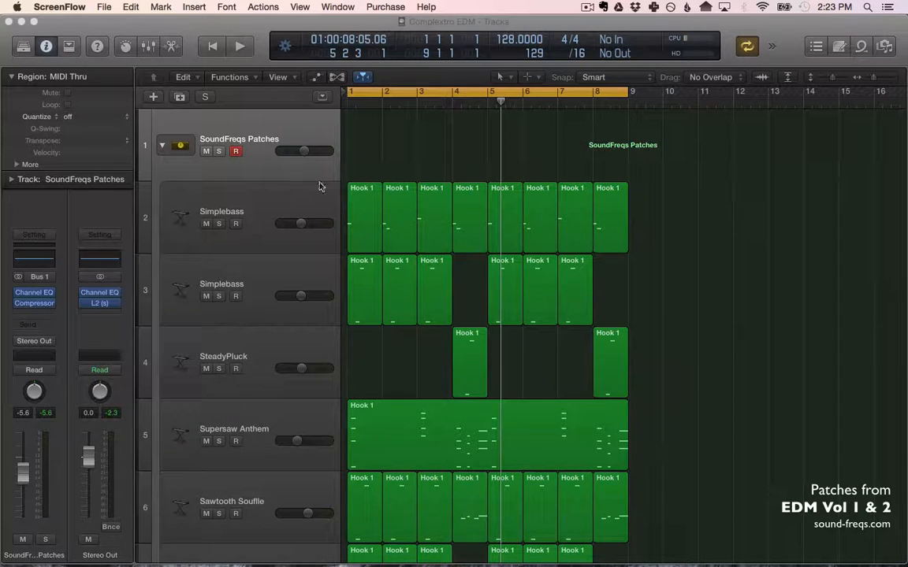
Step: Play the Complextro EDM arrangement to the end of its eight-bar cycle and stop playback
left_click(533, 137)
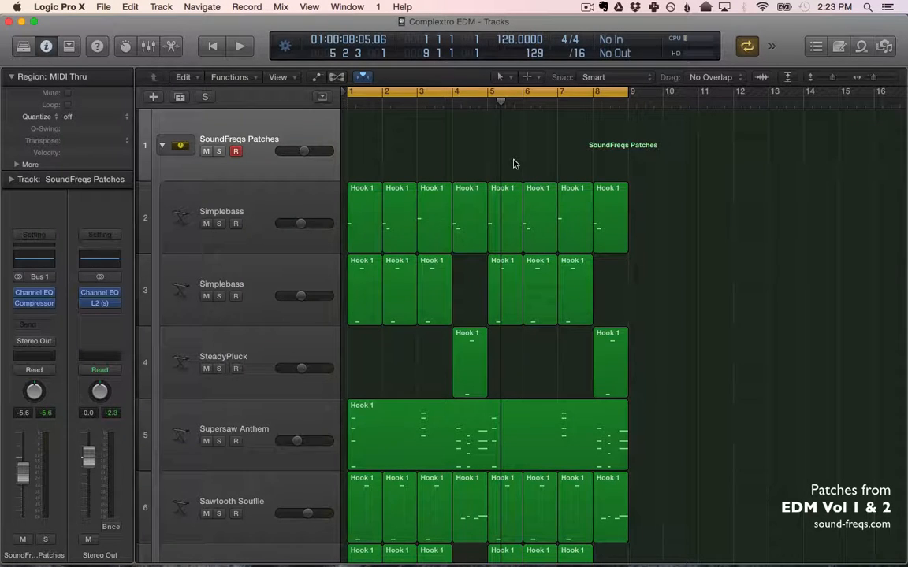
scroll(513, 163, "down", 1)
key("space")
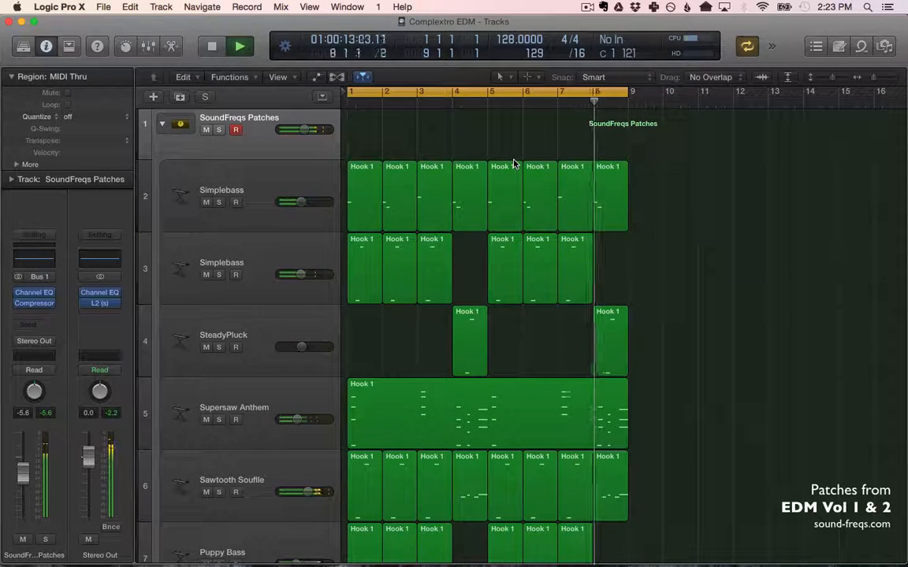
key("space")
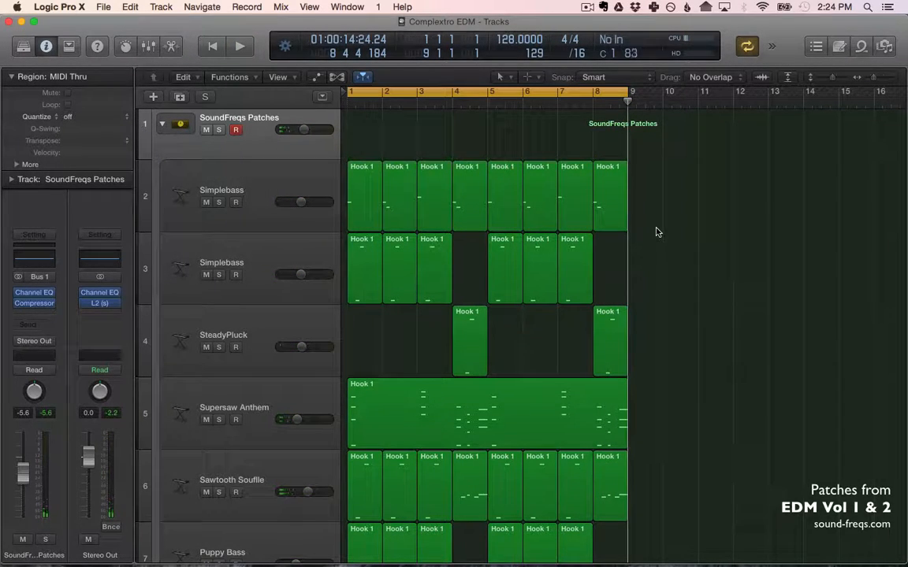
scroll(658, 232, "down", 3)
scroll(658, 232, "up", 3)
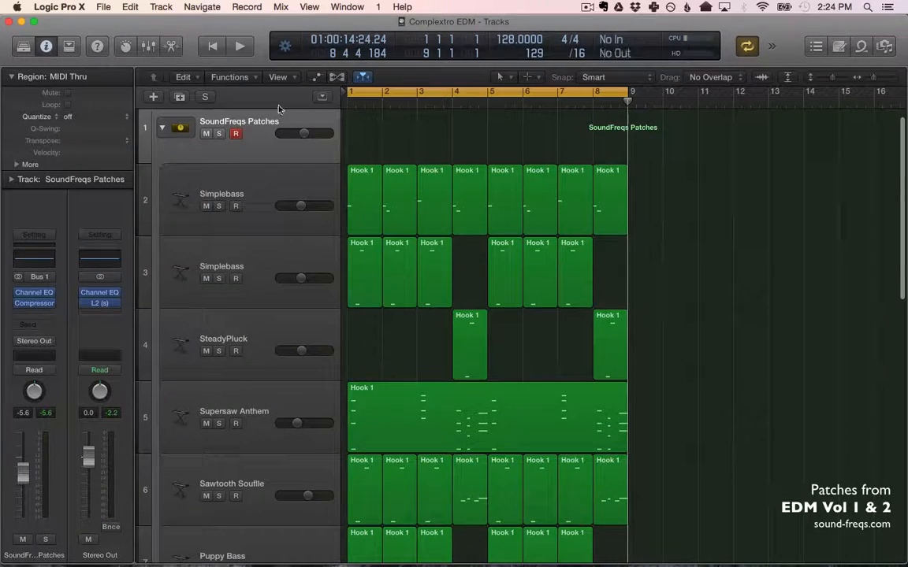
Step: Select the first Simplebass track and look at its Massive instrument, then hide the plug-in window
left_click(256, 188)
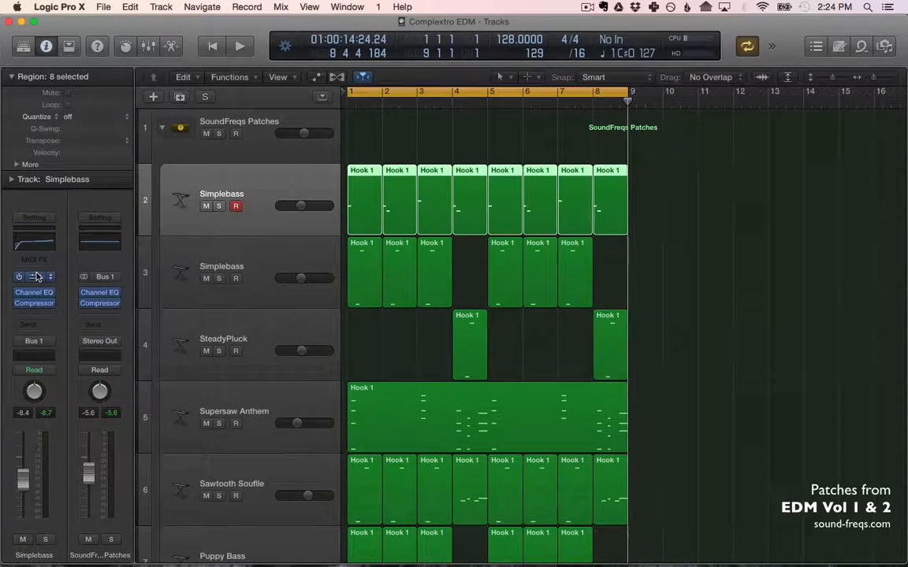
key("v")
left_click(36, 55)
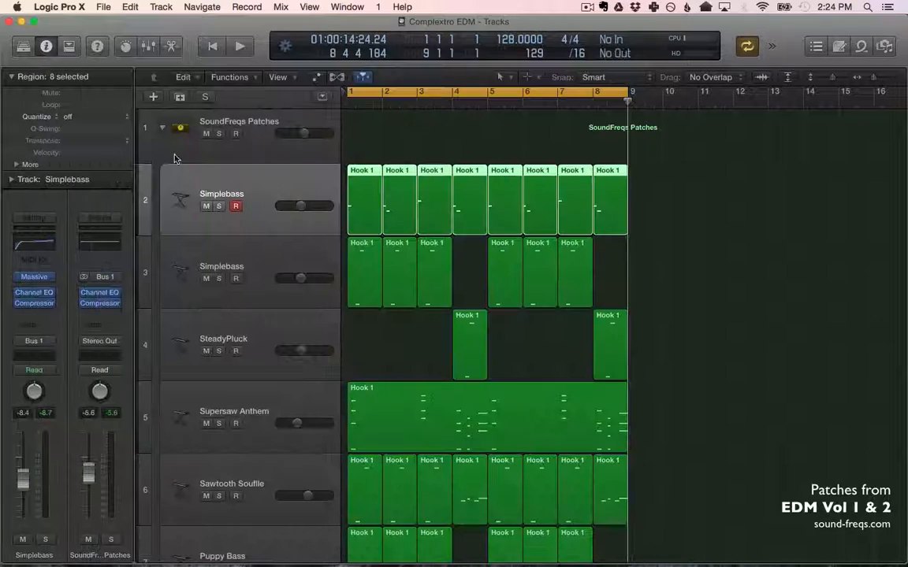
scroll(259, 224, "down", 2)
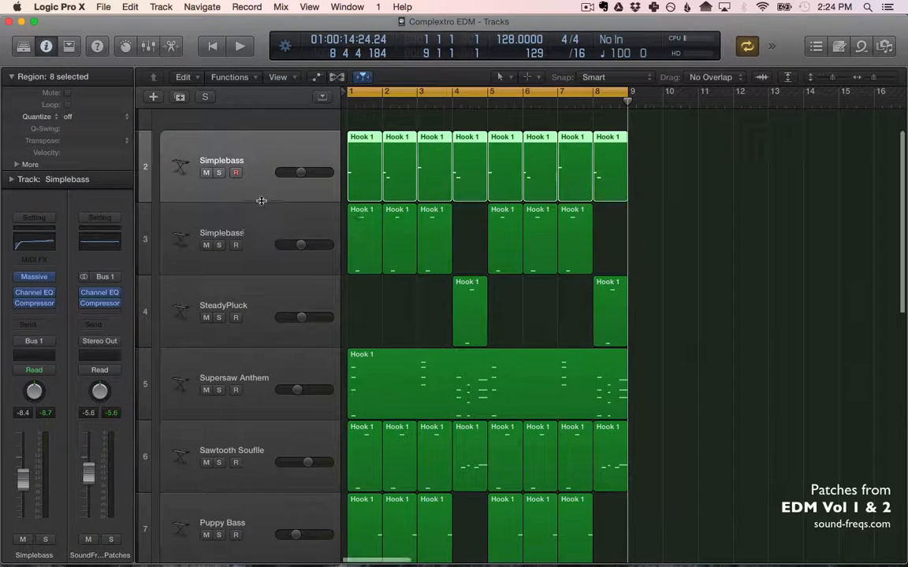
Step: Audition the SteadyPluck and Supersaw Anthem patches by selecting their tracks in turn
left_click(259, 315)
scroll(259, 316, "down", 2)
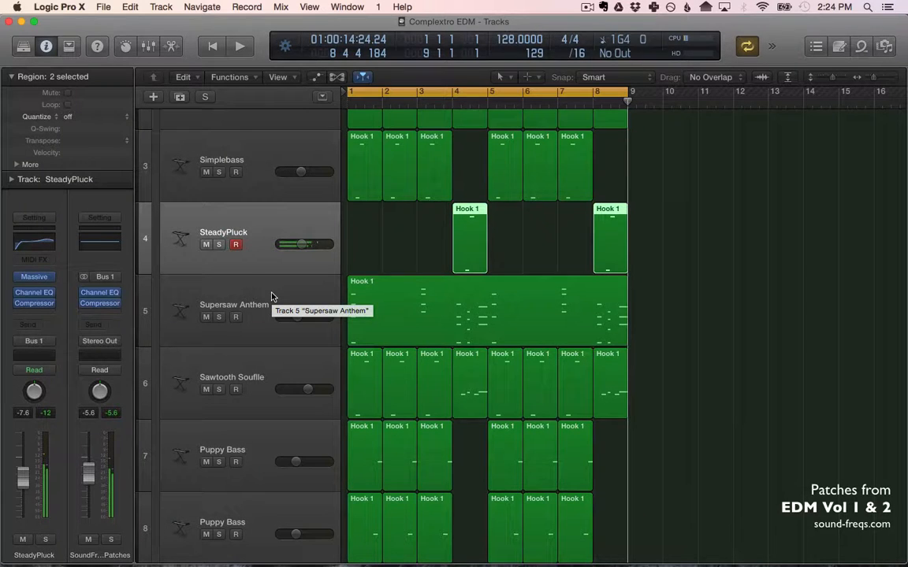
left_click(271, 296)
scroll(271, 296, "down", 1)
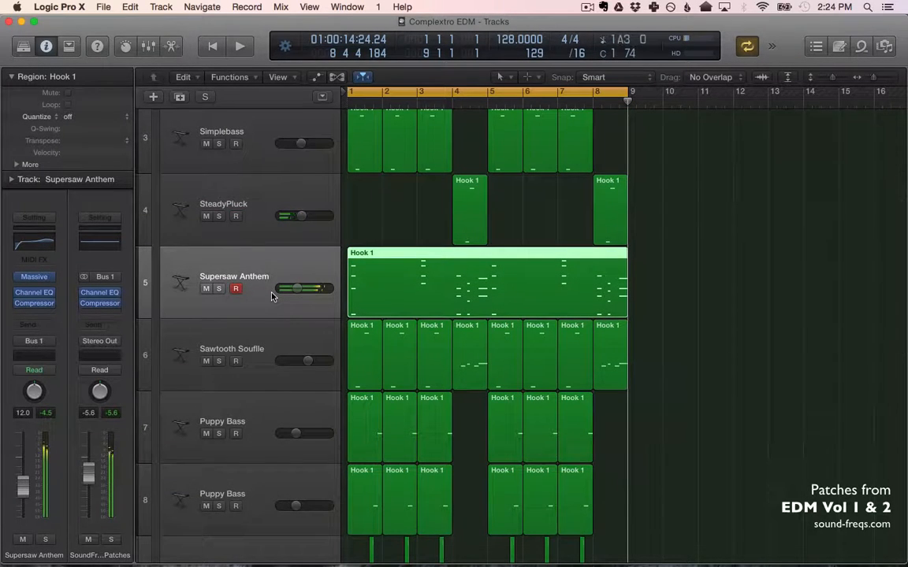
Step: Audition the two Simplebass tracks in alternation and compare them with SteadyPluck
scroll(268, 260, "up", 2)
left_click(259, 187)
scroll(234, 118, "up", 1)
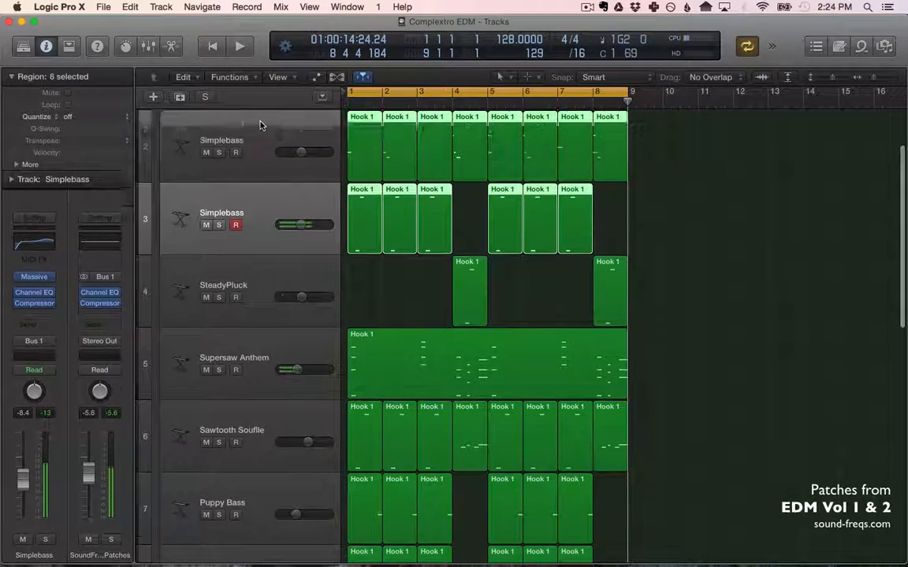
left_click(230, 130)
left_click(250, 199)
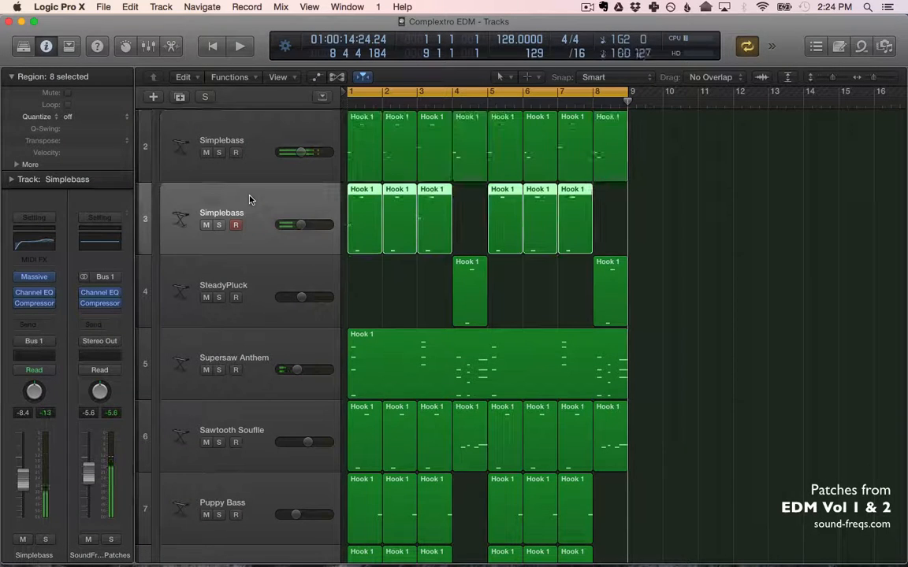
left_click(264, 145)
left_click(254, 291)
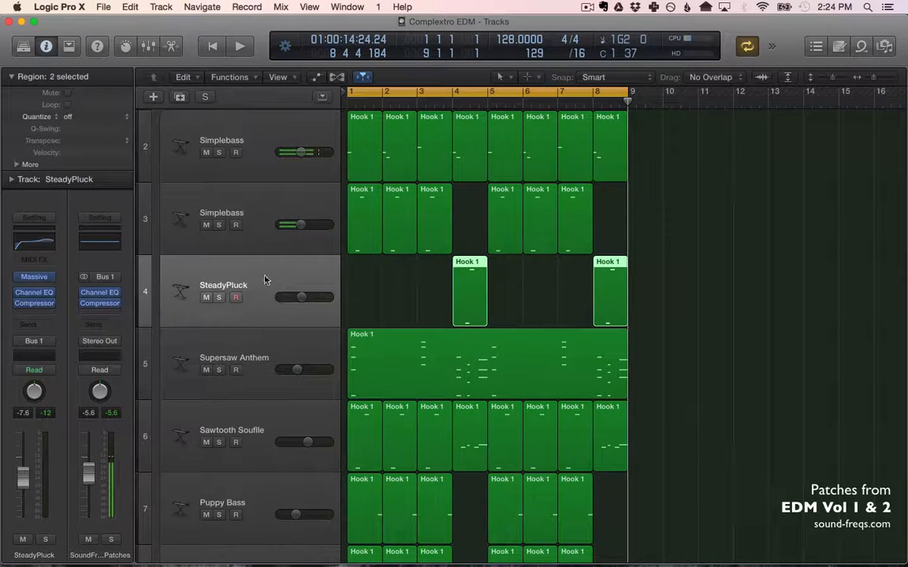
Step: Audition the Supersaw Anthem, Sawtooth Souffle and both Puppy Bass tracks
left_click(261, 372)
left_click(259, 426)
scroll(259, 432, "down", 3)
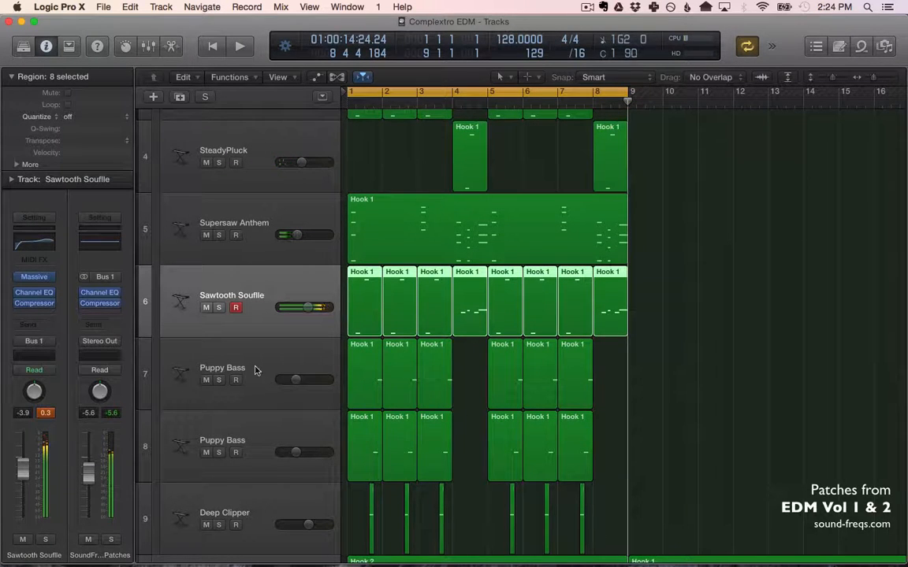
left_click(254, 370)
left_click(255, 434)
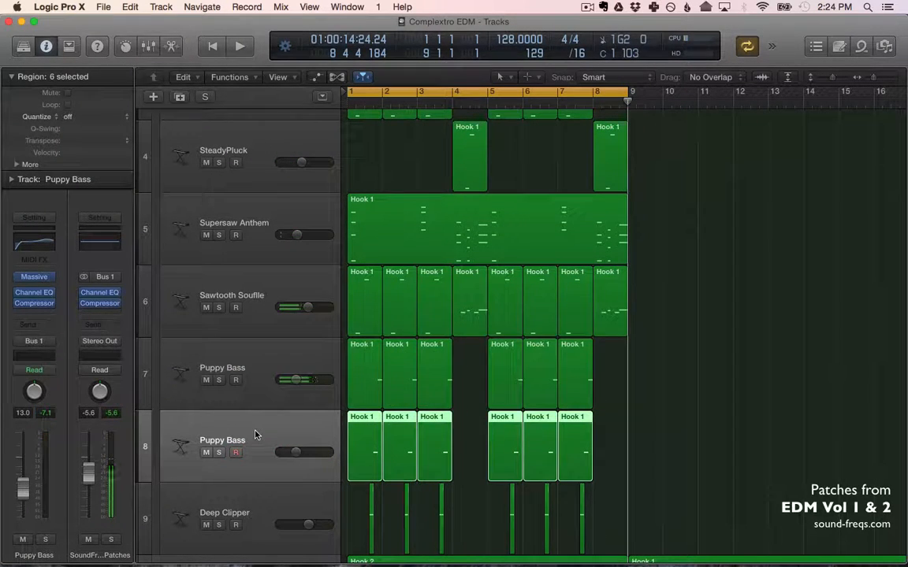
Step: Audition the Deep Clipper and Bleeps In Focus tracks
scroll(252, 453, "down", 2)
left_click(249, 471)
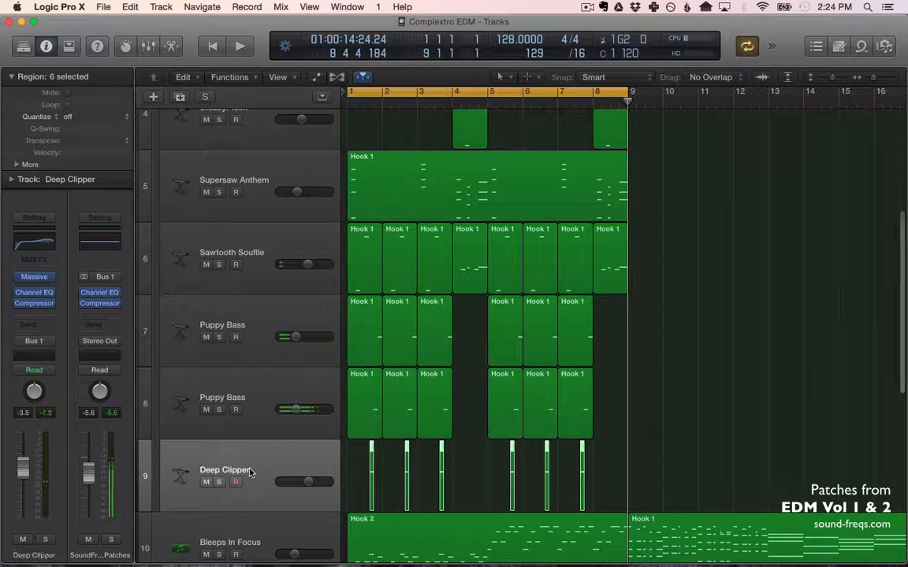
scroll(249, 472, "down", 3)
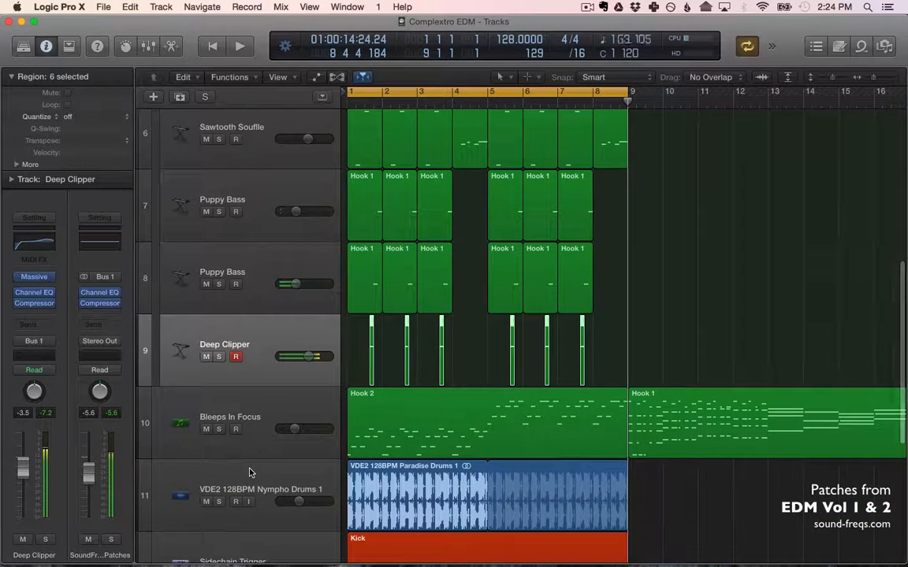
left_click(276, 419)
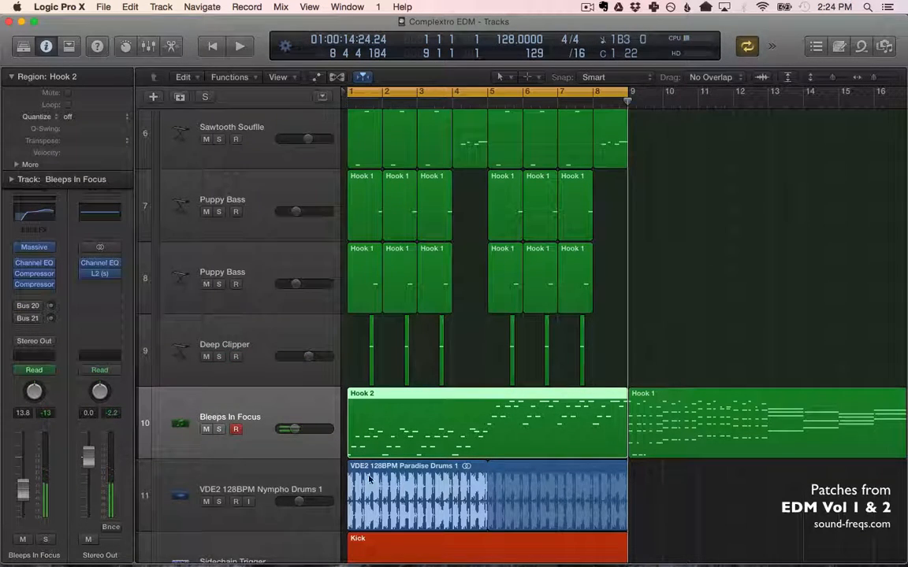
Step: Review the Paradise Drums loop, the Sidechain Trigger's Kick region and the transitional effects tracks
scroll(438, 350, "down", 3)
scroll(437, 350, "down", 1)
left_click(427, 366)
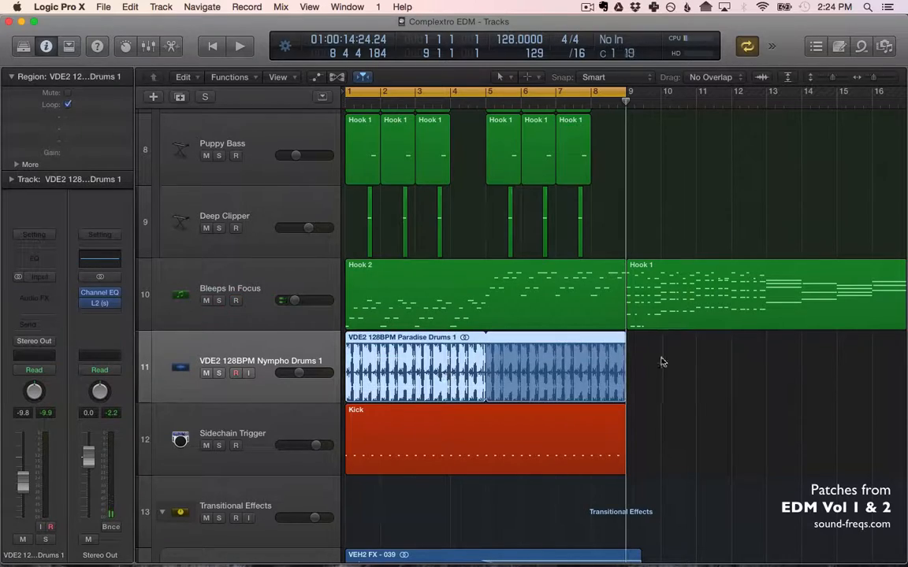
scroll(405, 368, "down", 3)
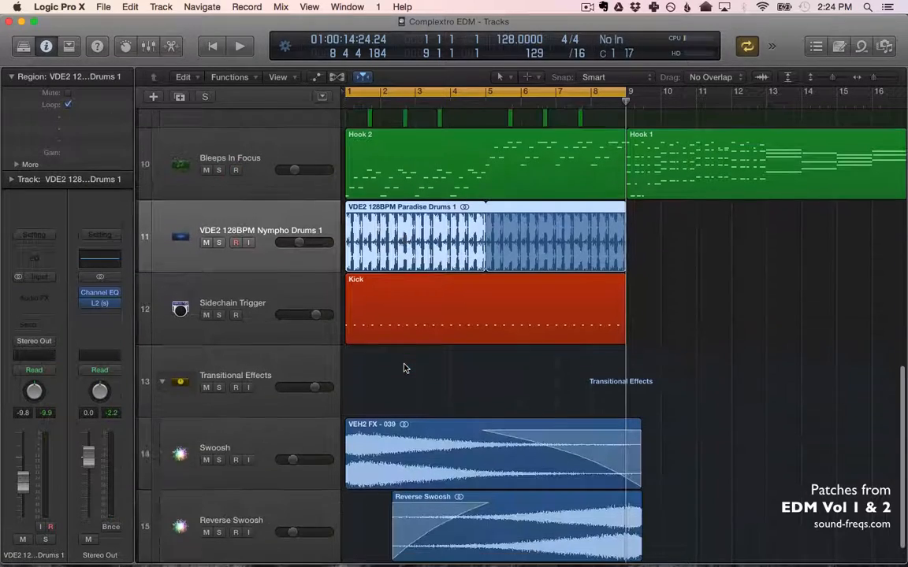
left_click(370, 313)
scroll(370, 313, "down", 1)
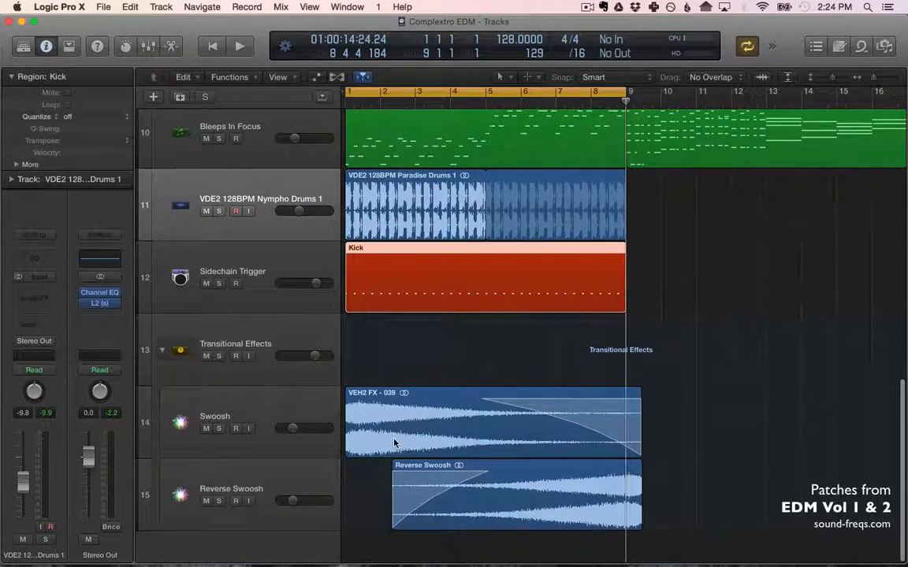
Step: Solo the SoundFreqs Patches stack and play it back without the drums and effects
scroll(395, 443, "up", 15)
left_click(674, 325)
scroll(675, 325, "down", 1)
scroll(675, 324, "up", 1)
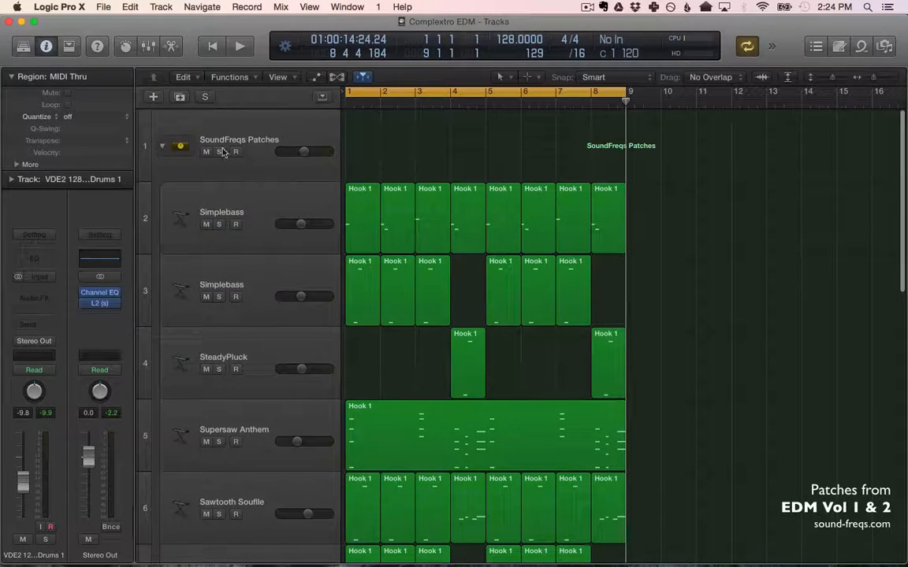
left_click(220, 152)
key("space")
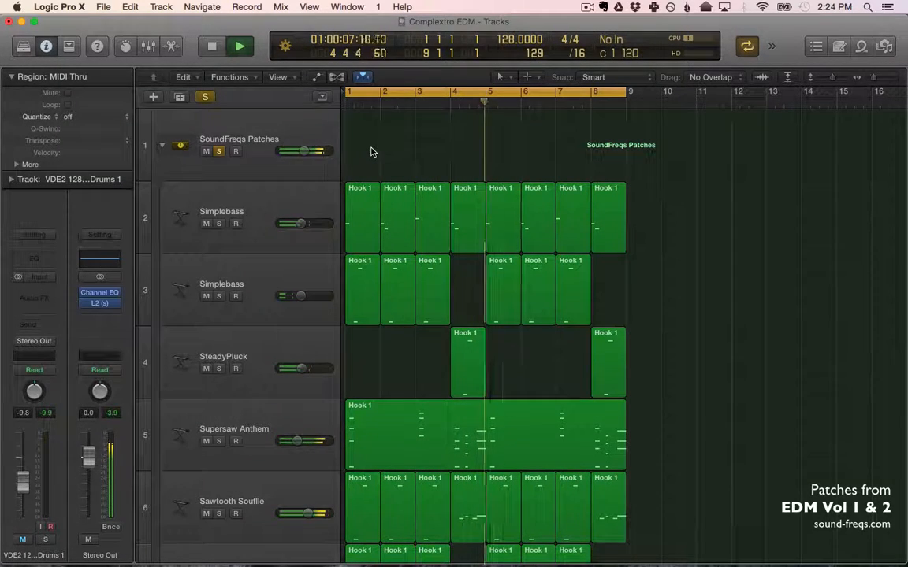
scroll(372, 151, "down", 1)
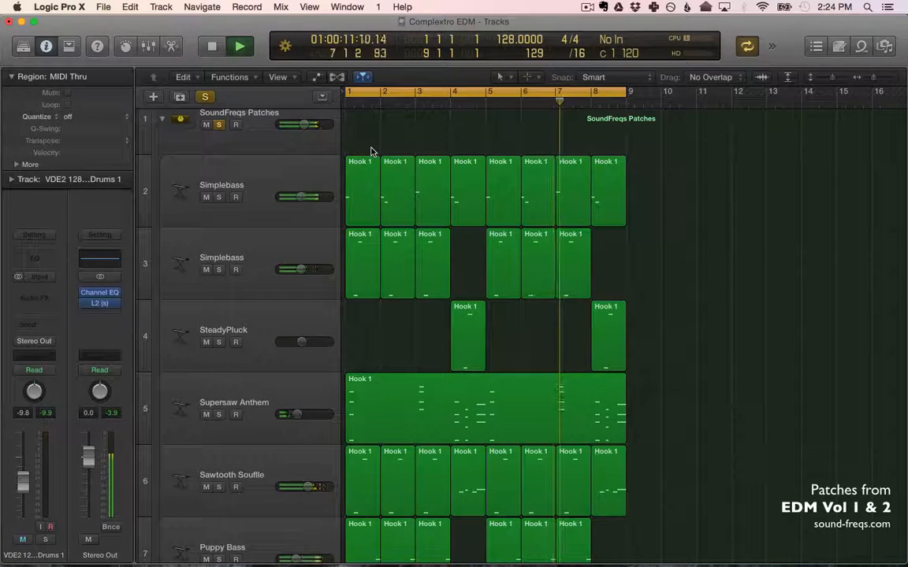
right_click(376, 135)
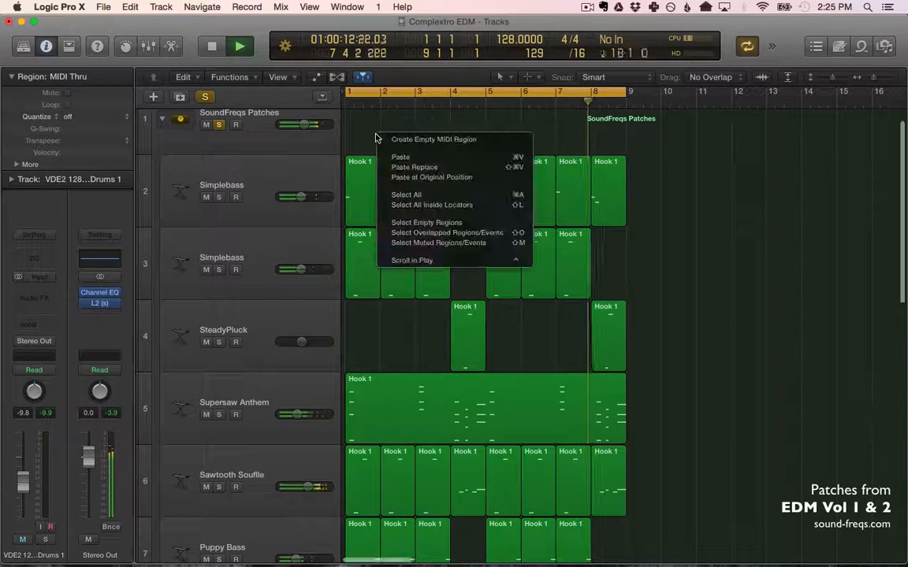
left_click(418, 205)
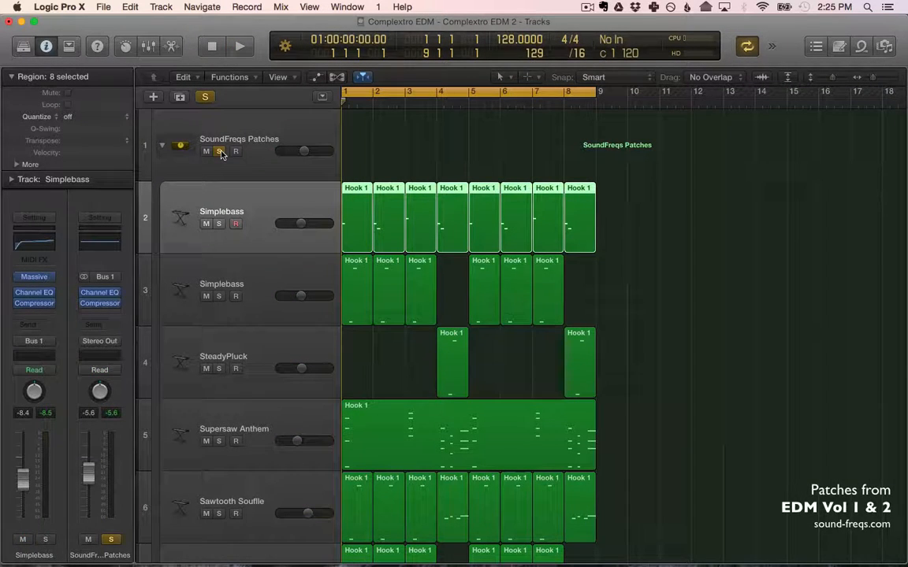
Step: Play the project, open Massive with its browser for the first Simplebass track, and turn the Tone macro down
key("space")
left_click(35, 279)
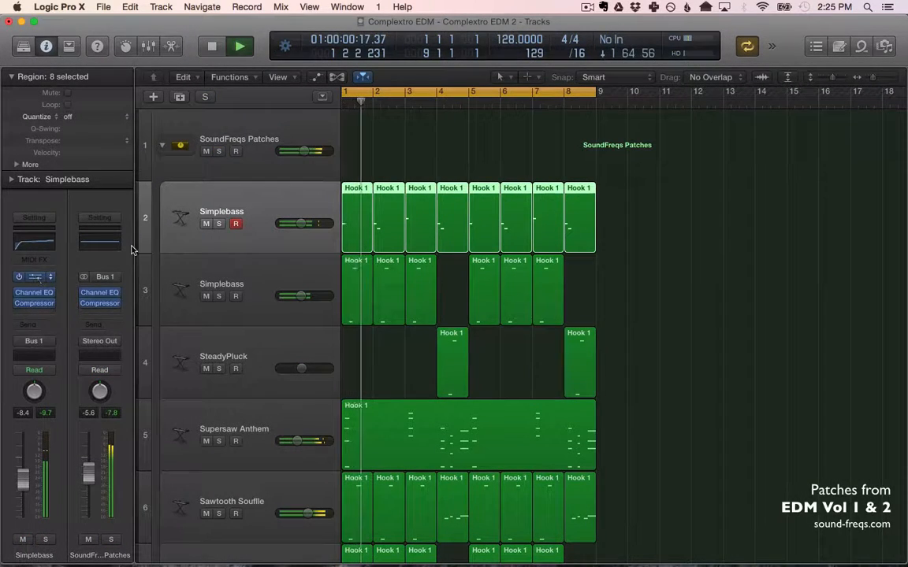
left_click(547, 131)
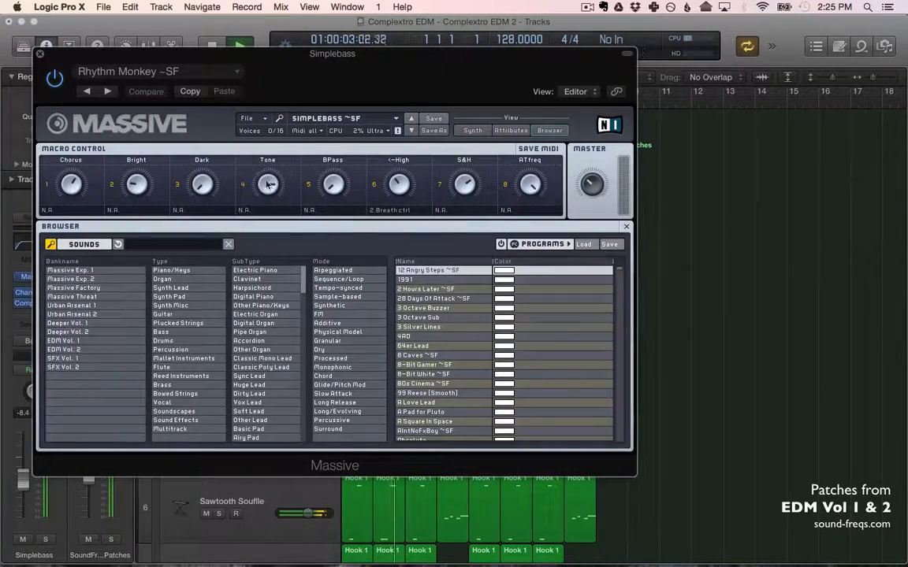
left_click_drag(268, 181, 268, 224)
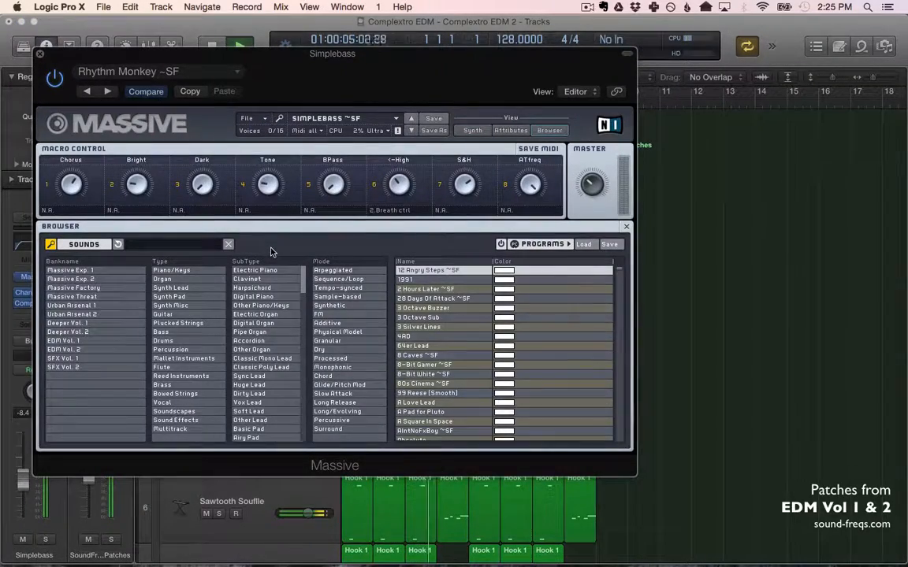
Step: Move the Massive window clear of the ruler and shorten the cycle range to bar 1 only
left_click_drag(326, 55, 437, 298)
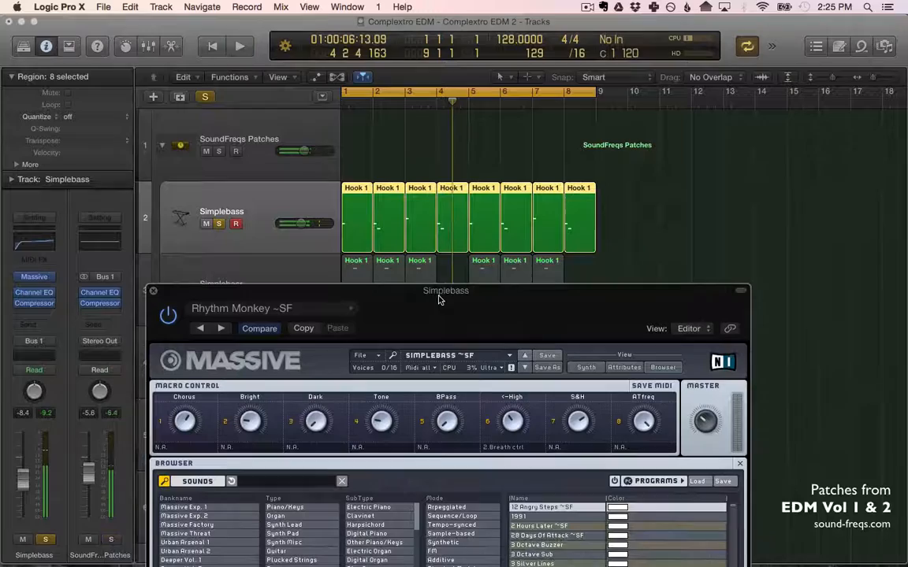
left_click(359, 92)
left_click_drag(349, 92, 364, 93)
left_click_drag(471, 288, 456, 228)
key("space")
left_click(348, 92)
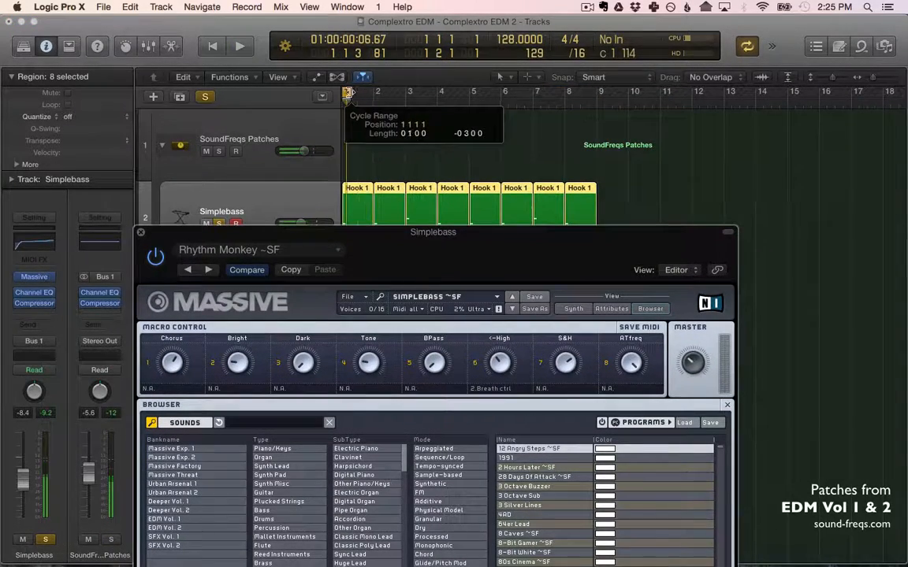
Step: Adjust Massive's macro knobs while the loop plays, and extend the cycle range to bars 1 and 2
key("space")
left_click(360, 268)
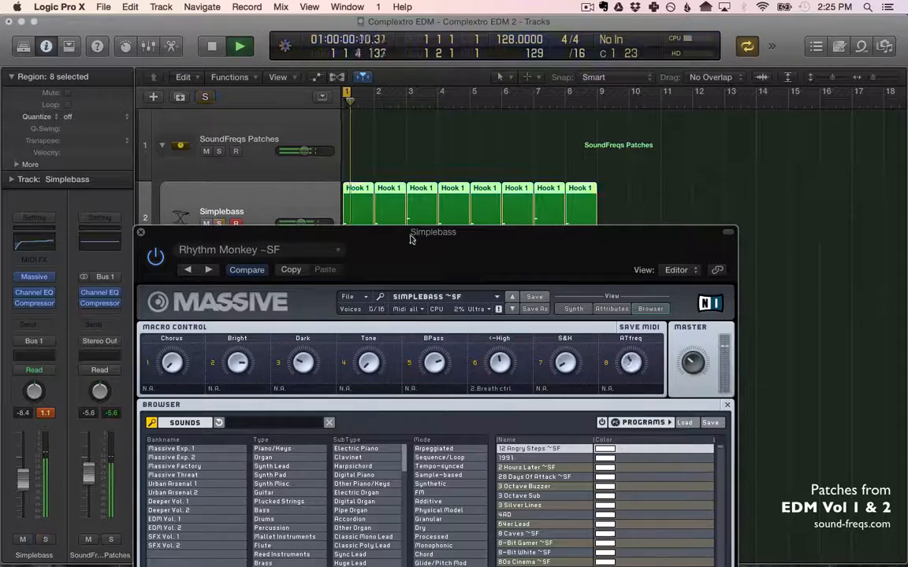
left_click_drag(349, 91, 410, 91)
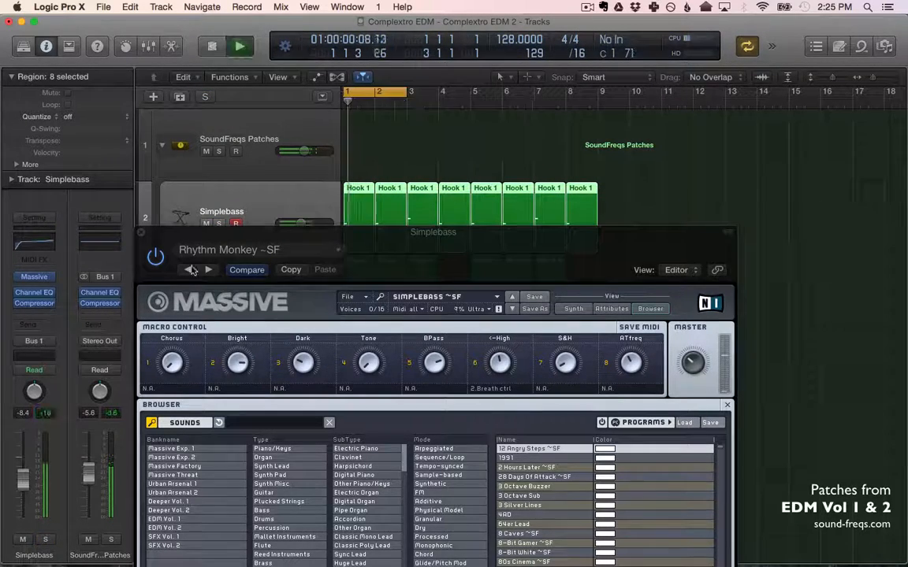
Step: Close Massive, raise the first Simplebass track's volume, and select the second Simplebass track with playback stopped
left_click(139, 231)
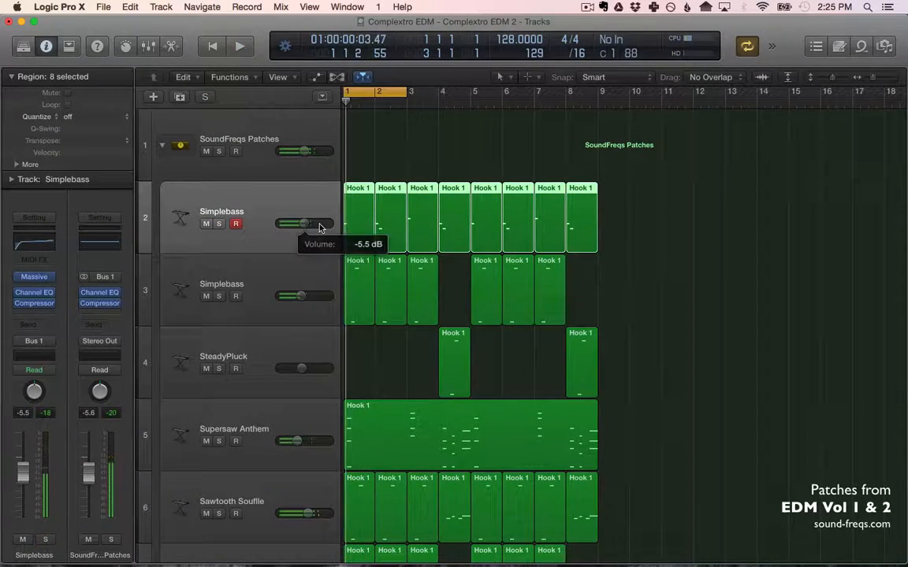
left_click(269, 288)
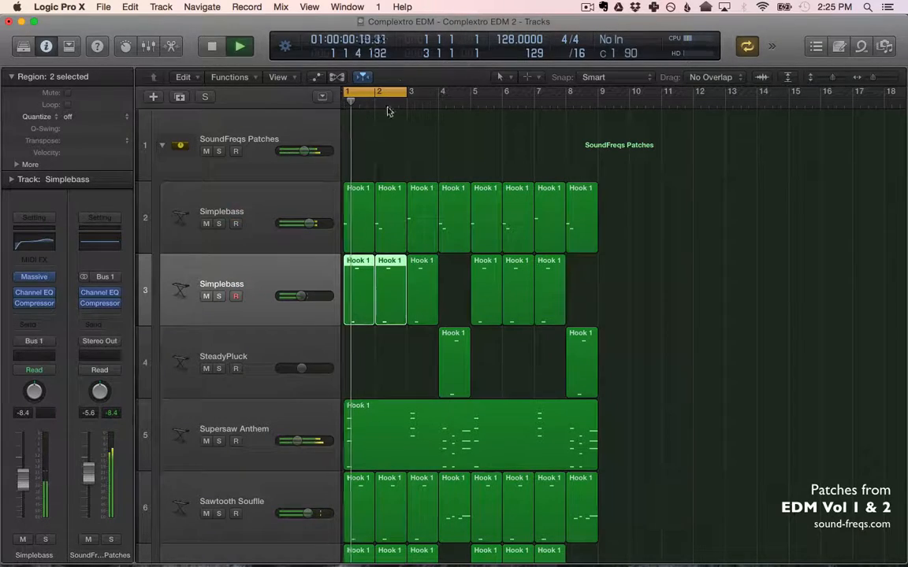
key("space")
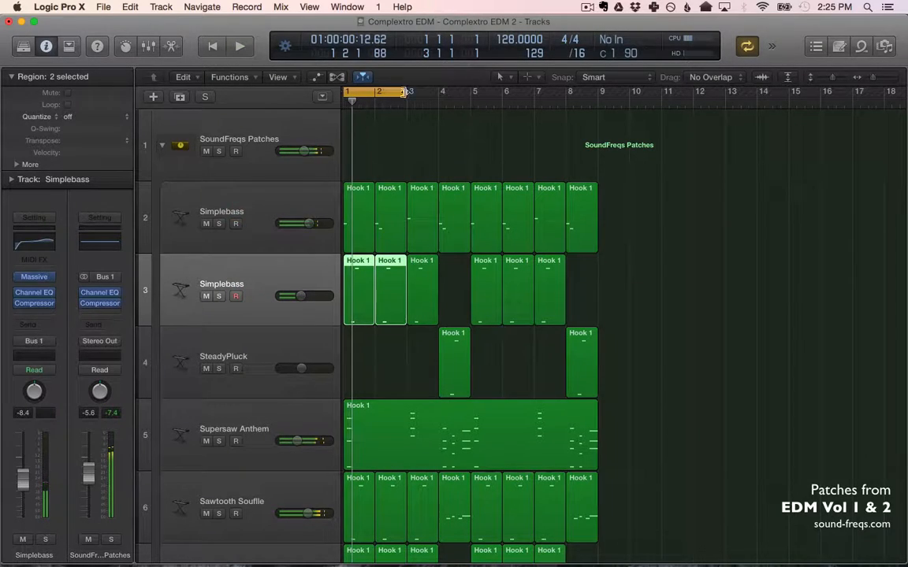
Step: Open Massive for the second Simplebass track, audition its patch with the loop playing, close it and stop playback
left_click(33, 278)
key("space")
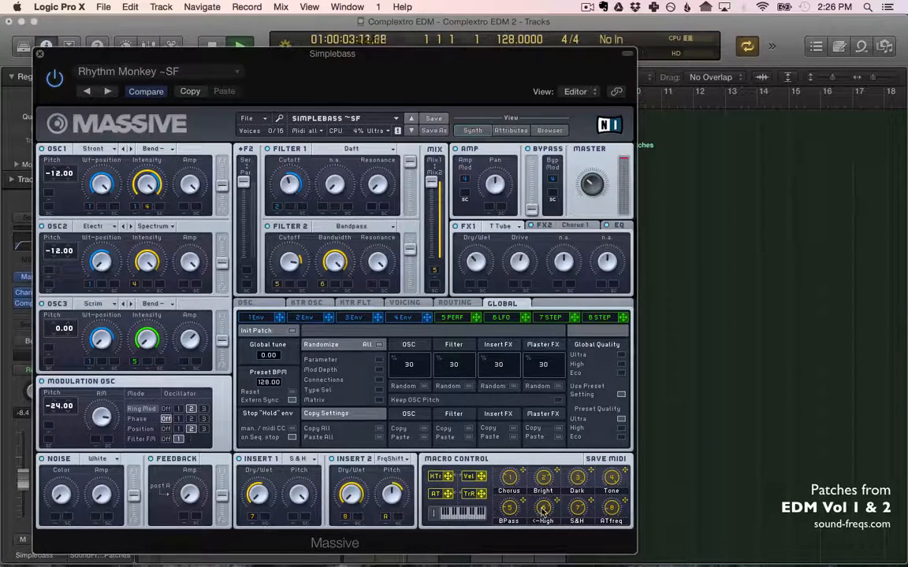
left_click(39, 57)
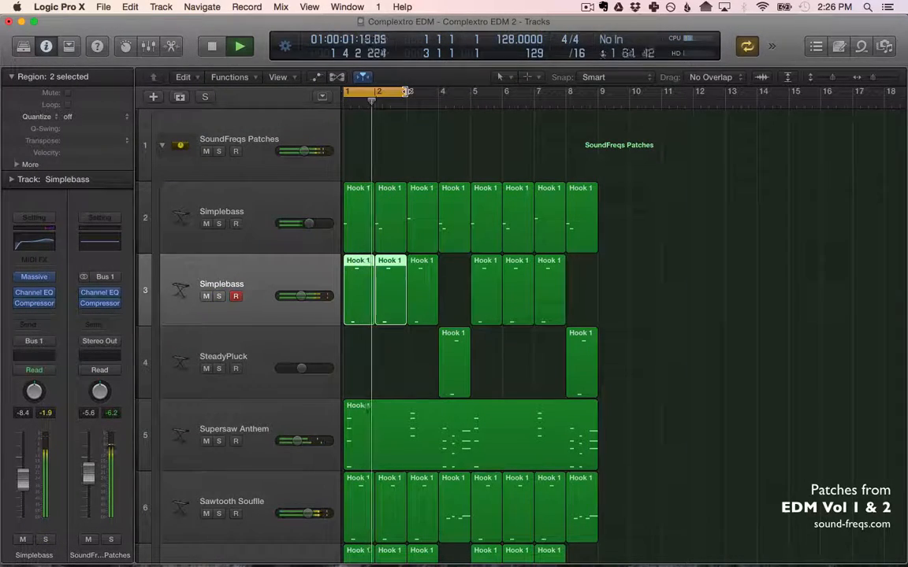
key("space")
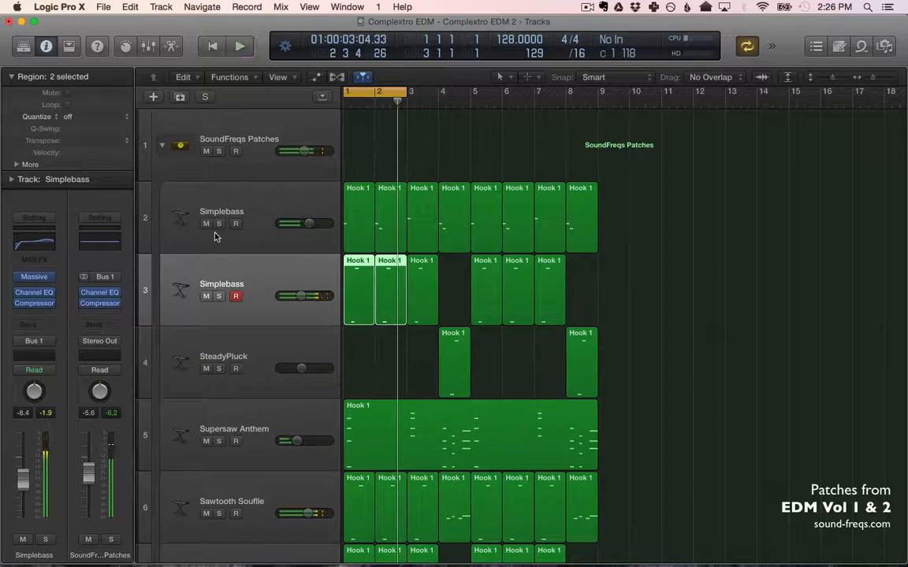
Step: Solo both Simplebass tracks while the loop plays to hear them together, and release both solos
key("space")
key("space")
left_click_drag(218, 223, 218, 298)
key("space")
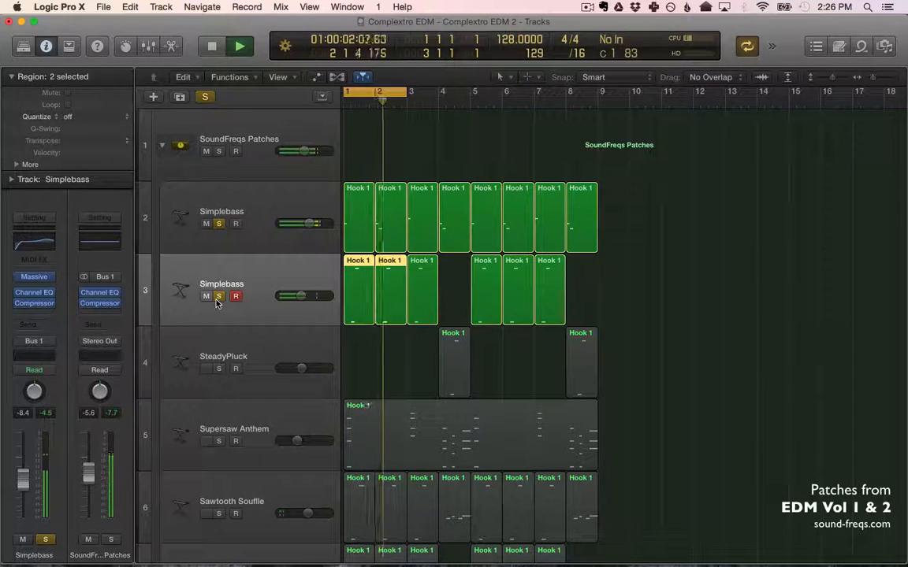
left_click_drag(217, 299, 217, 212)
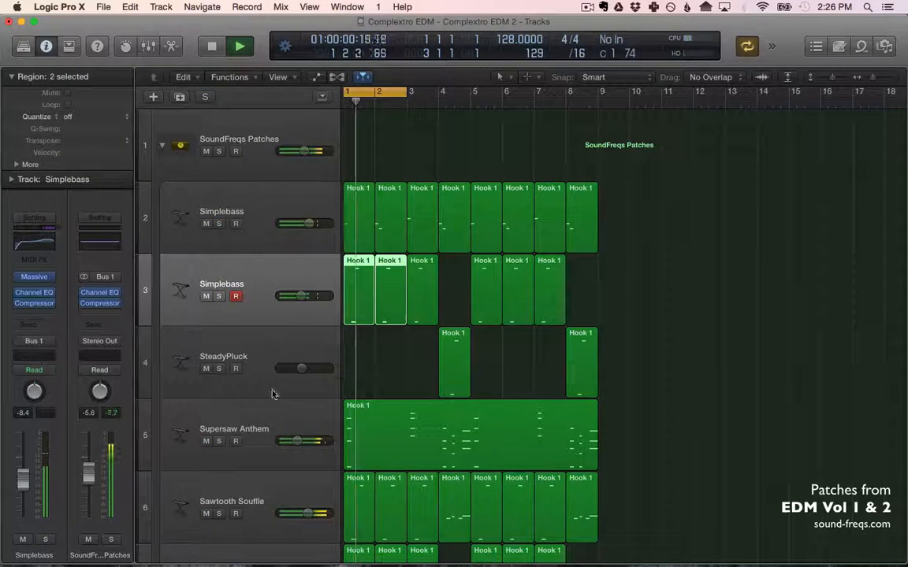
Step: Move the Supersaw Anthem track above the Simplebass tracks and audition its Massive patch against the loop
left_click_drag(264, 429, 253, 190)
key("space")
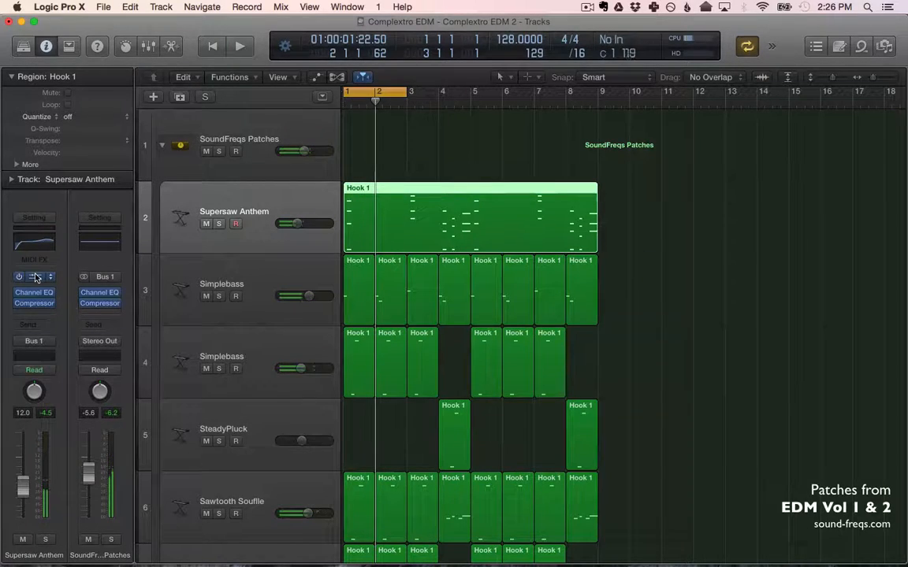
key("space")
key("space")
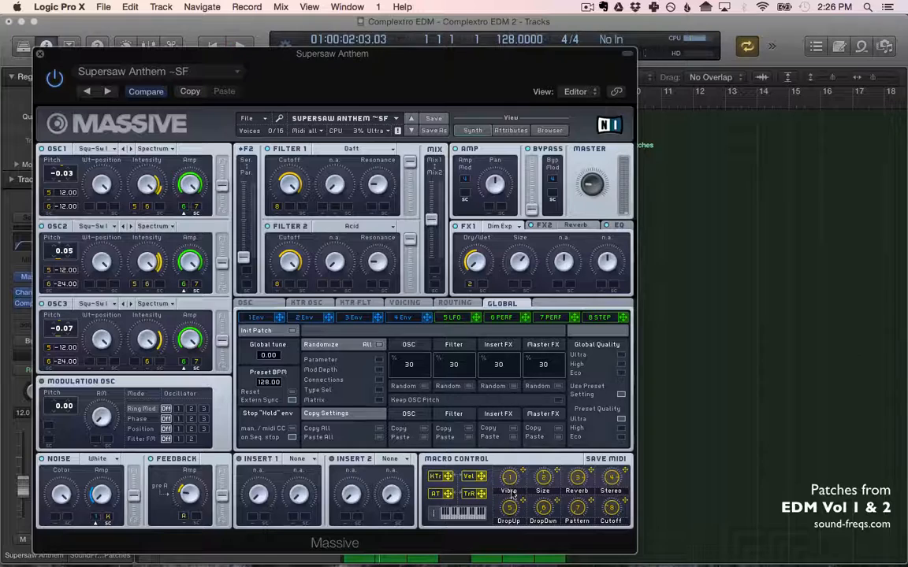
key("space")
key("space")
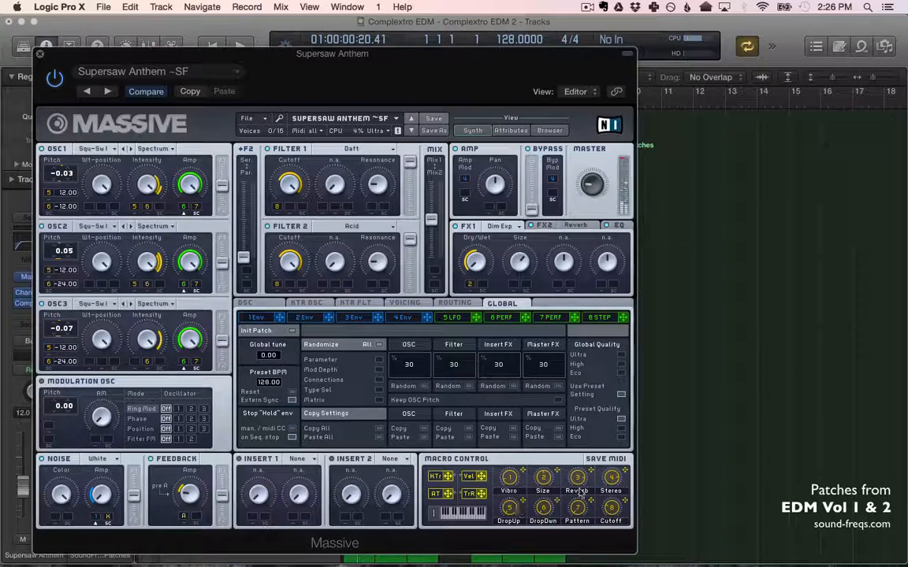
left_click(39, 54)
key("space")
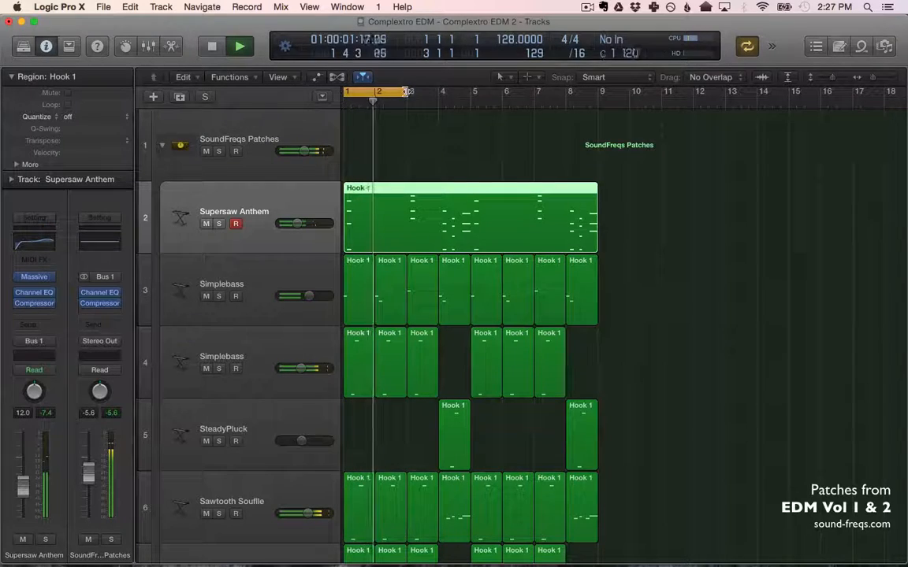
Step: Extend the cycle range through bar 4, select SteadyPluck's first region, and restrict the cycle range to bar 4
left_click_drag(407, 92, 473, 93)
scroll(347, 232, "down", 5)
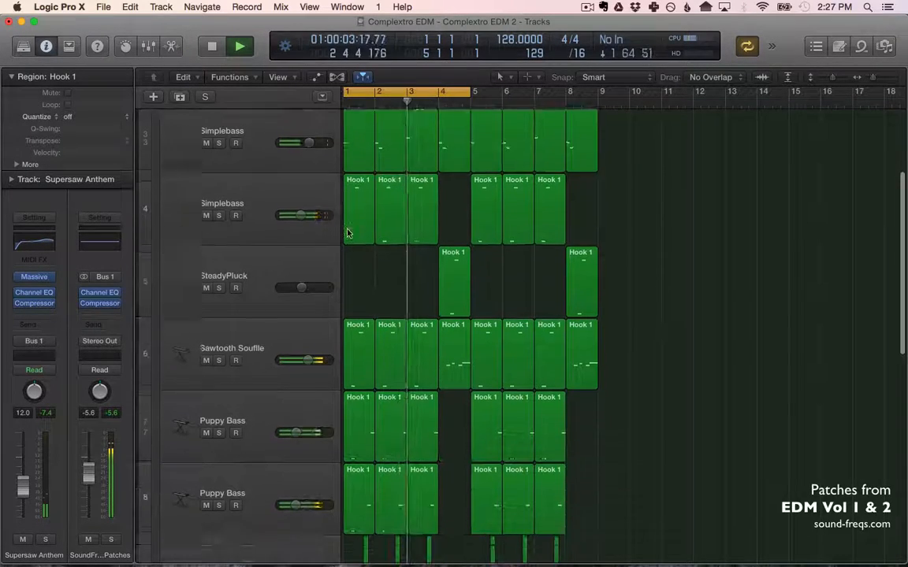
left_click(455, 280)
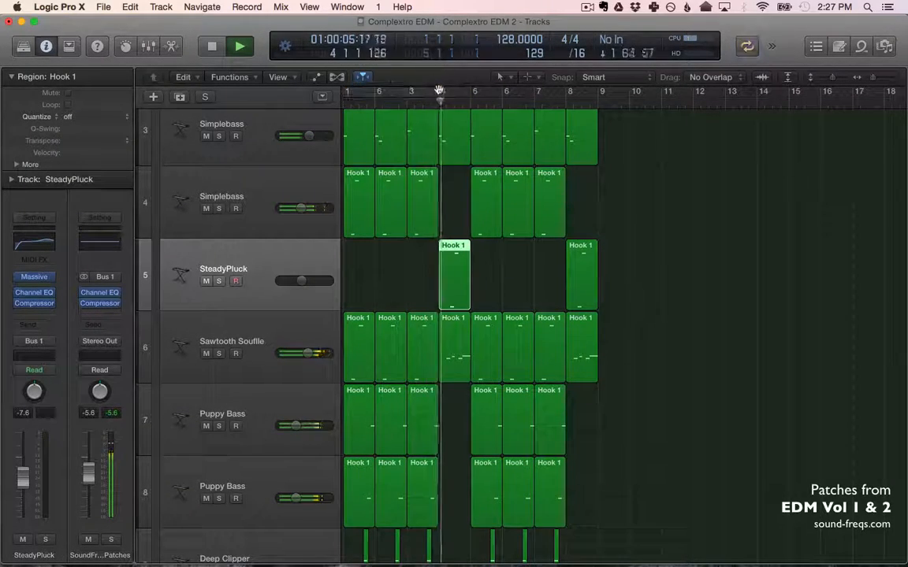
left_click_drag(439, 89, 447, 64)
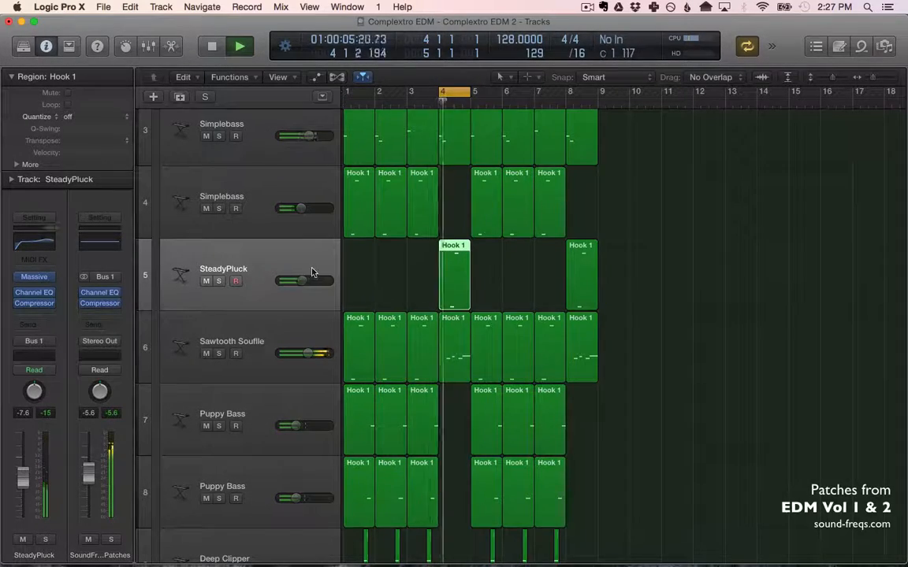
Step: Solo the SteadyPluck track, try out its Massive macros on the bar 4 loop, and close Massive
key("s")
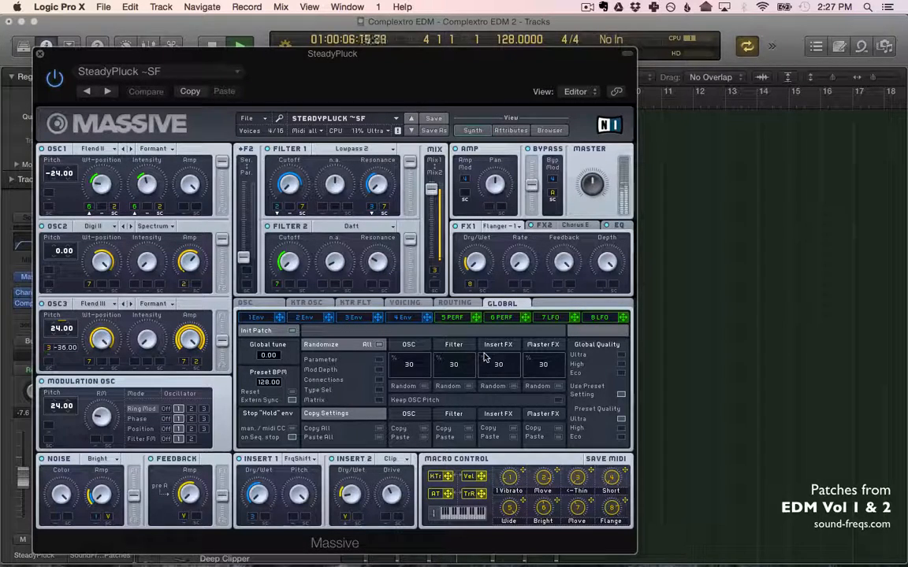
key("space")
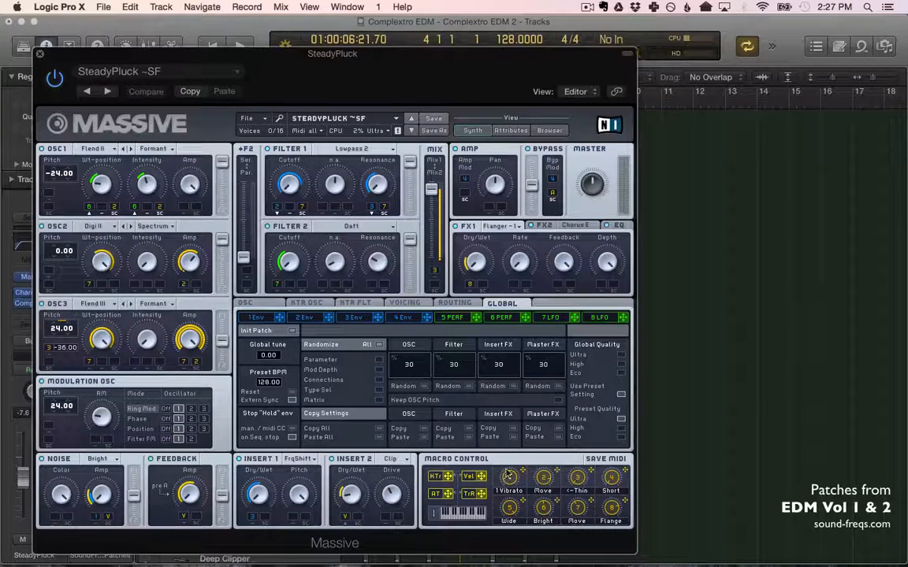
key("space")
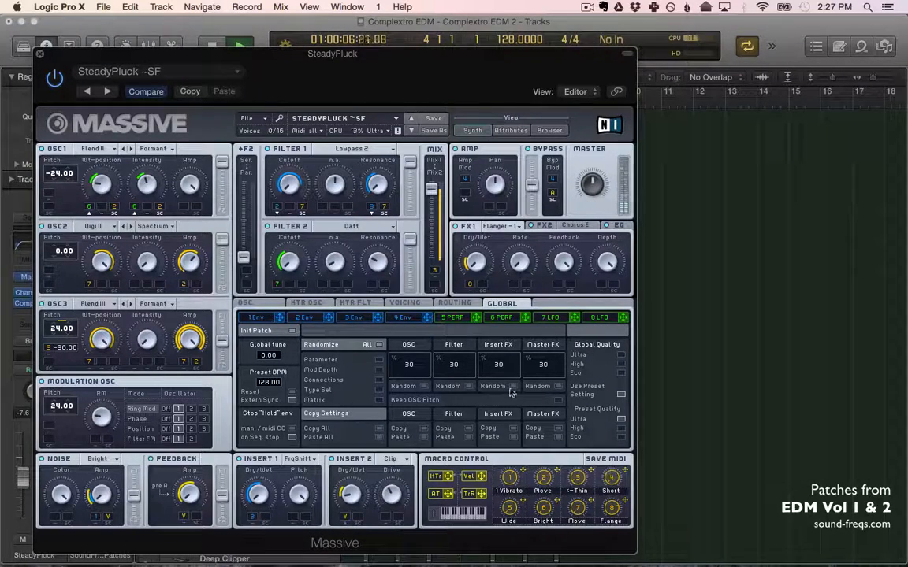
key("super+w")
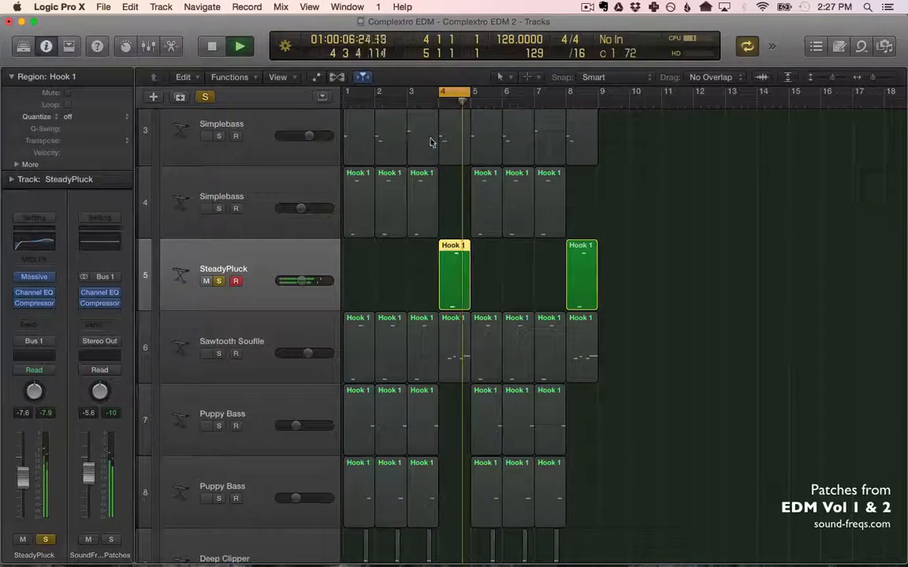
Step: Set the cycle range to bars 1 through 4, unsolo SteadyPluck, and raise its volume to -5.5 dB
left_click_drag(346, 93, 461, 106)
key("s")
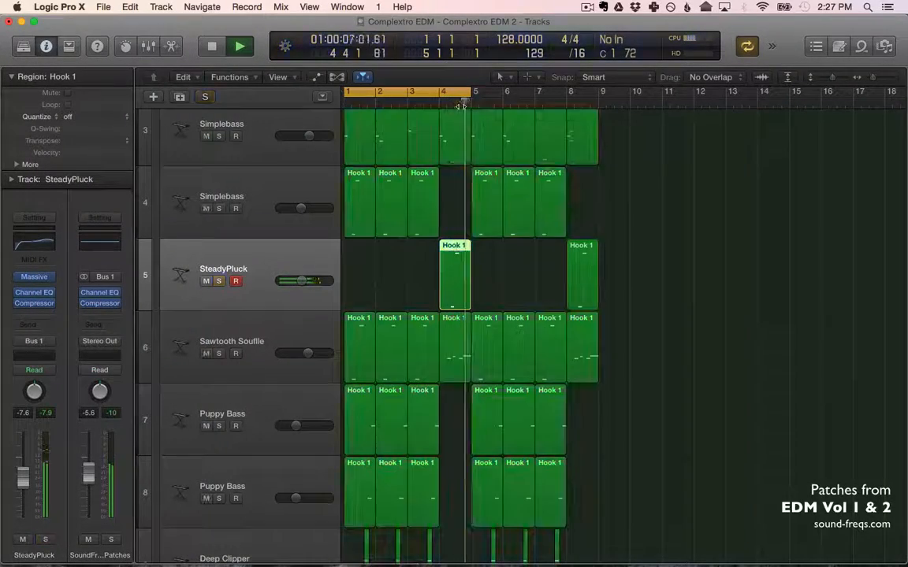
scroll(446, 215, "up", 1)
left_click_drag(302, 294, 305, 295)
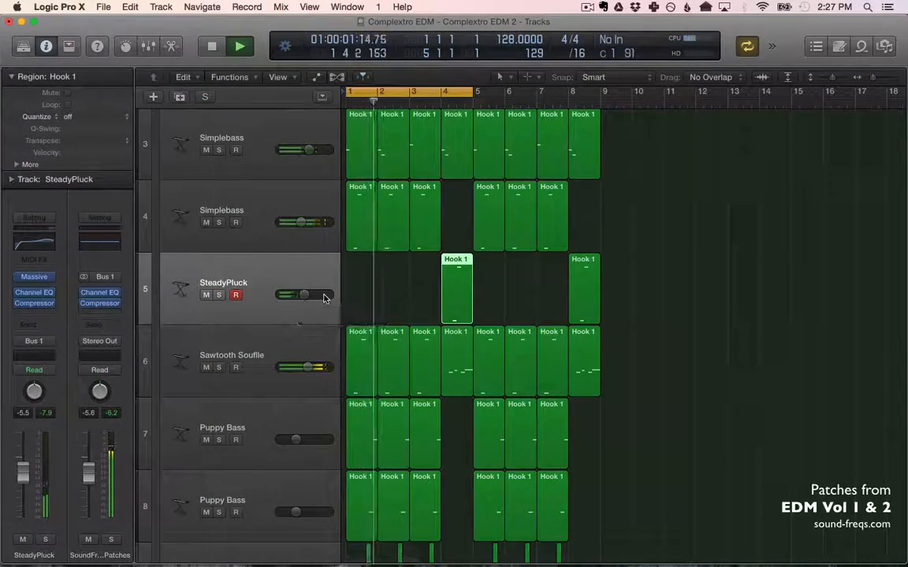
Step: Open Massive for the Sawtooth Souffle track and adjust its Detune macro while the loop plays
left_click(264, 345)
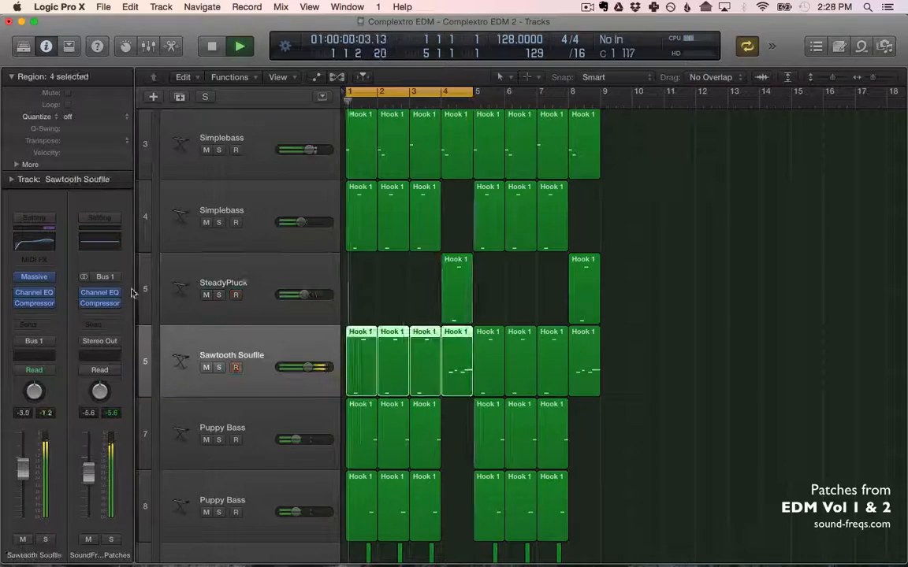
left_click(28, 276)
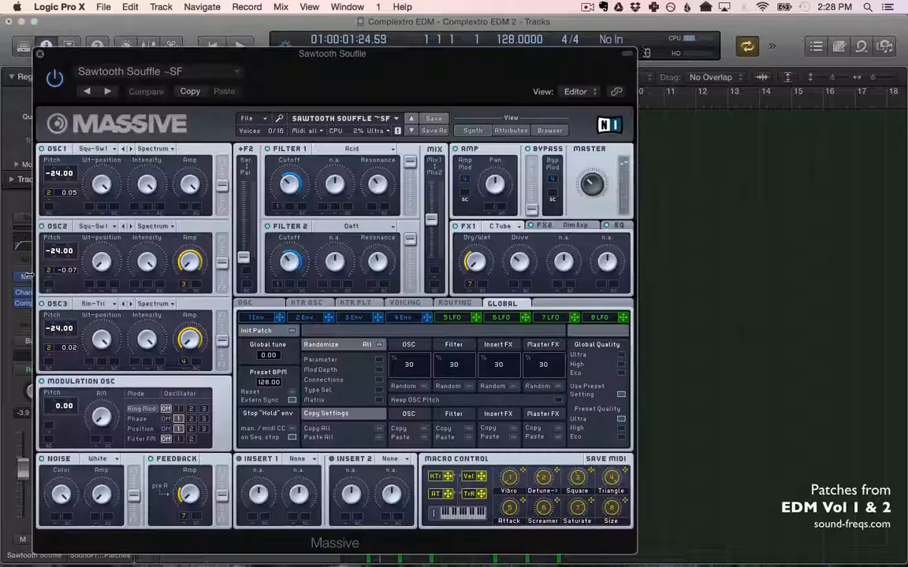
key("space")
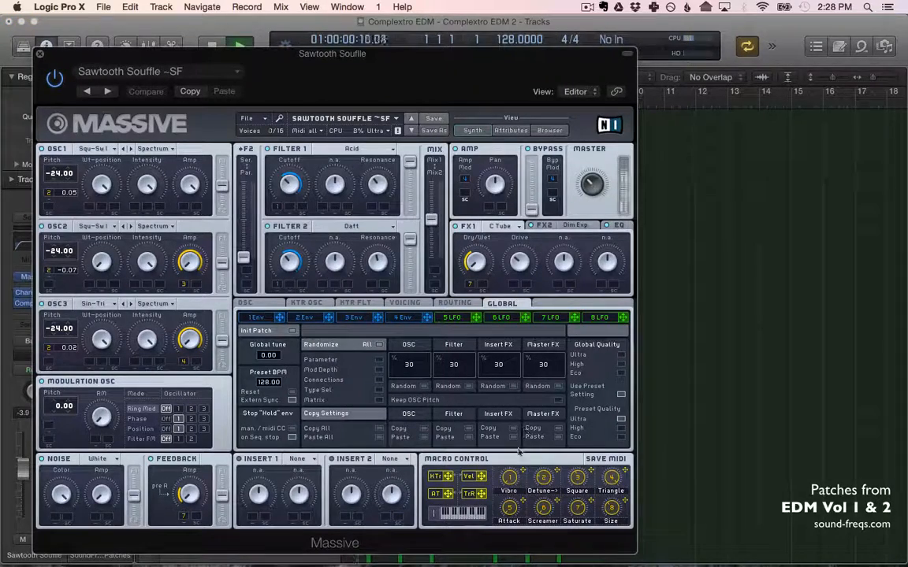
left_click_drag(539, 477, 534, 416)
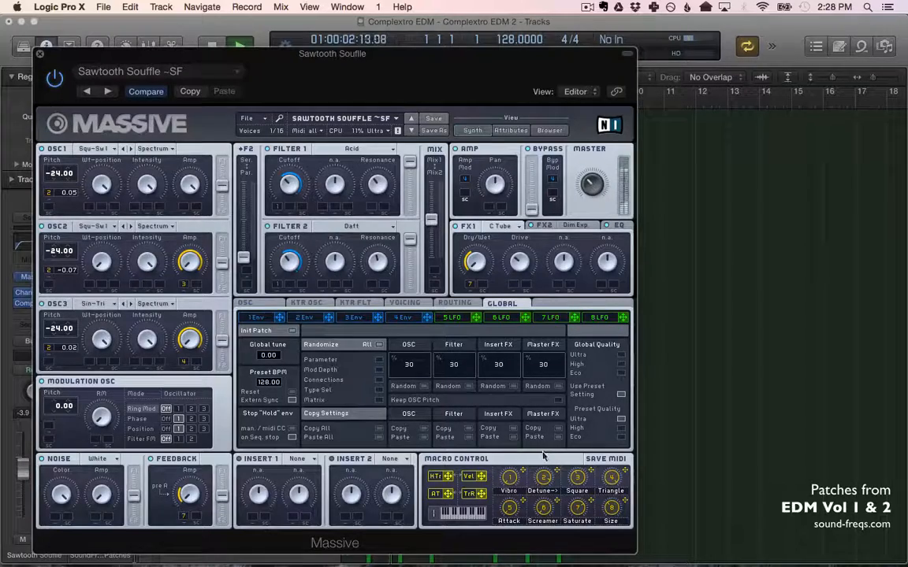
Step: Solo Sawtooth Souffle, limit the cycle range to bar 4 with Massive moved aside, and bring the Massive window back into view
left_click_drag(419, 78, 623, 515)
key("s")
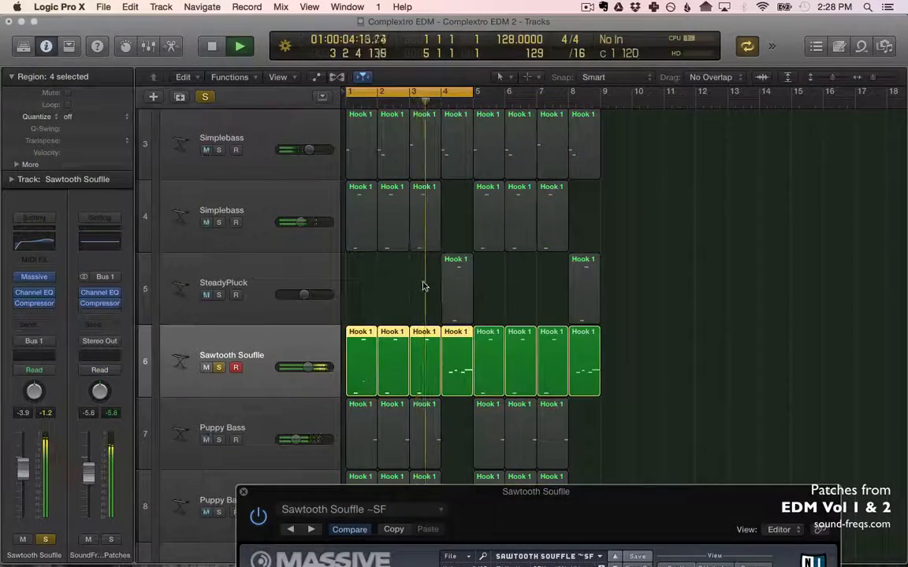
key("super+Right")
key("super+Right")
left_click_drag(601, 92, 676, 91)
left_click_drag(645, 513, 559, 66)
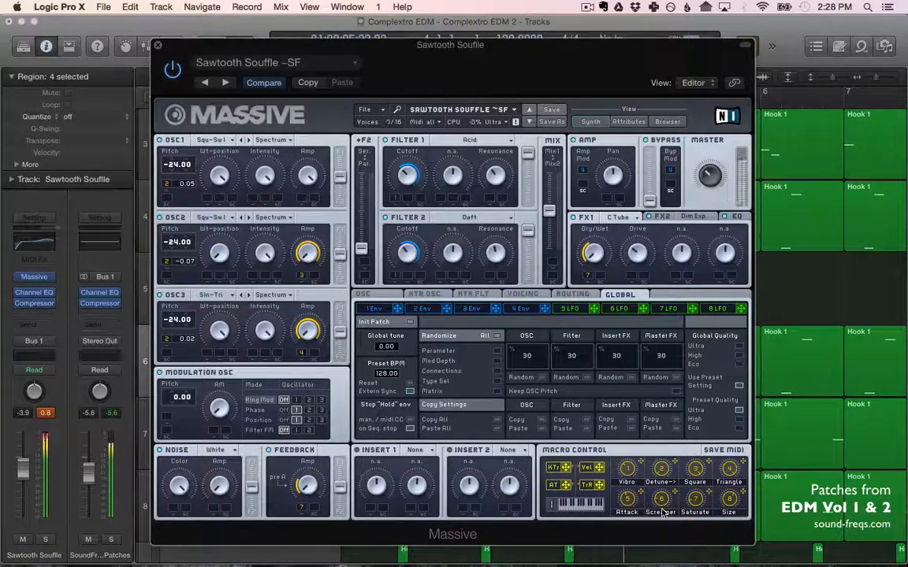
Step: Close Massive, restore the cycle range to bars 1 through 4, and start playback
left_click(158, 45)
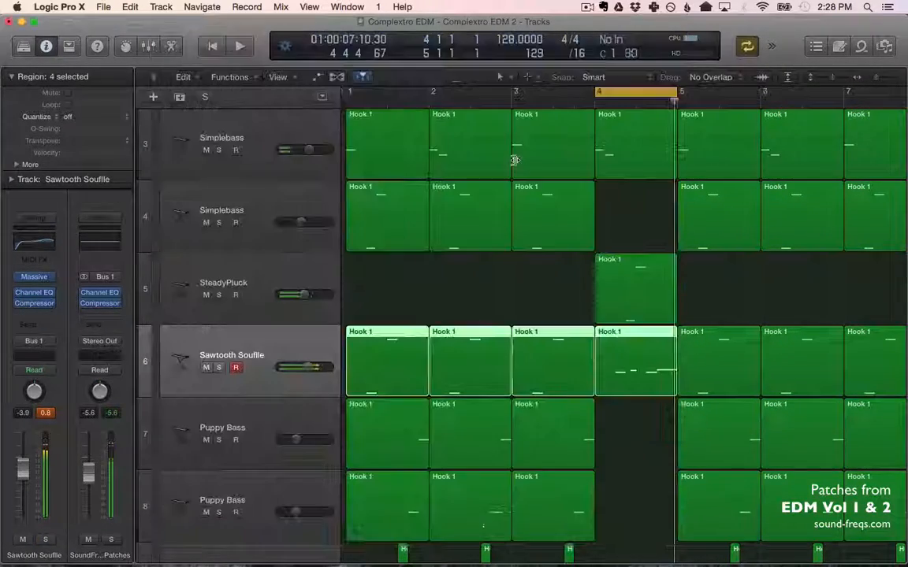
left_click_drag(352, 96, 496, 92)
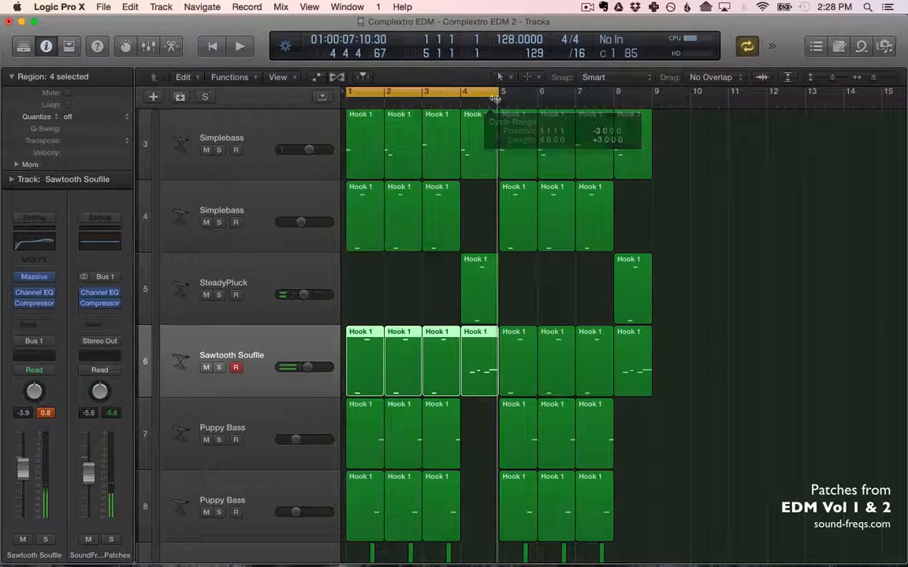
key("space")
Step: Select the first Puppy Bass track and open its Massive patch with the loop playing
scroll(400, 304, "down", 2)
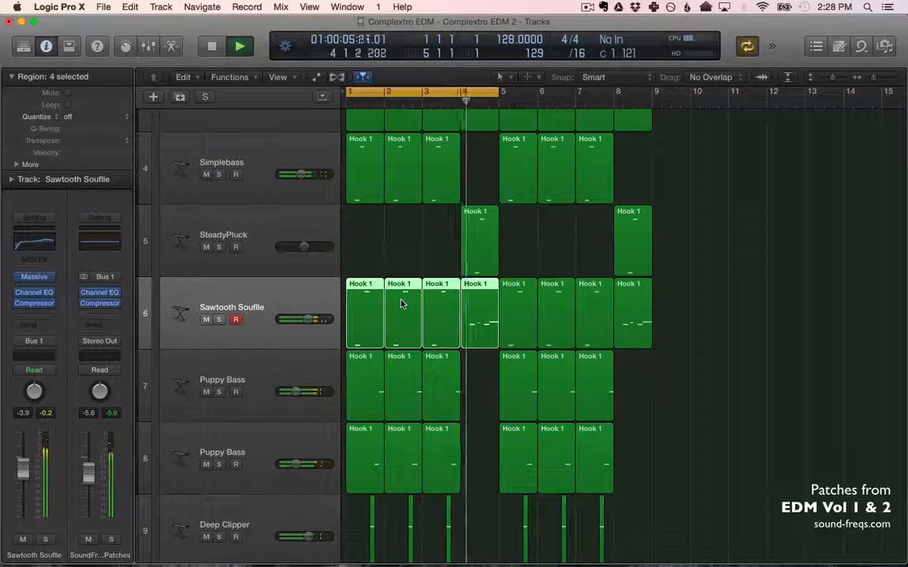
left_click(271, 360)
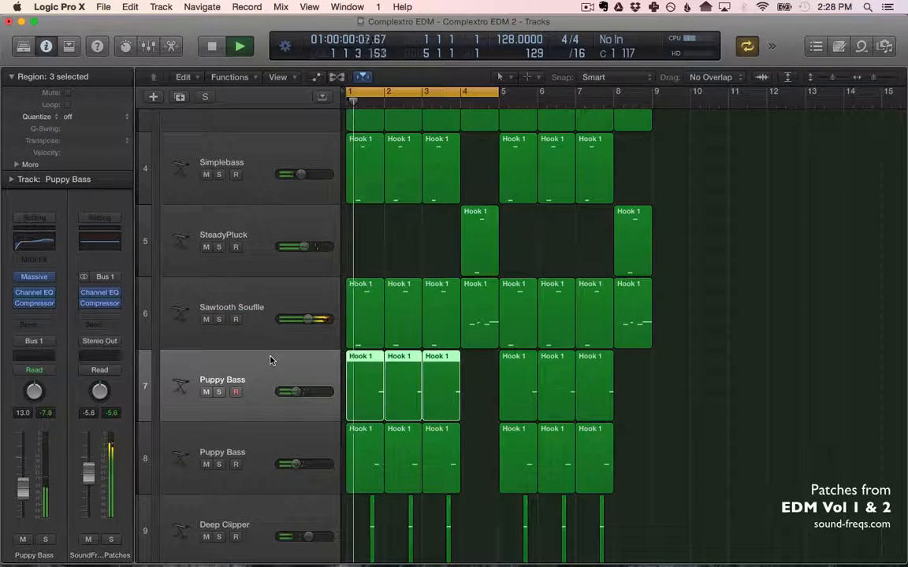
key("space")
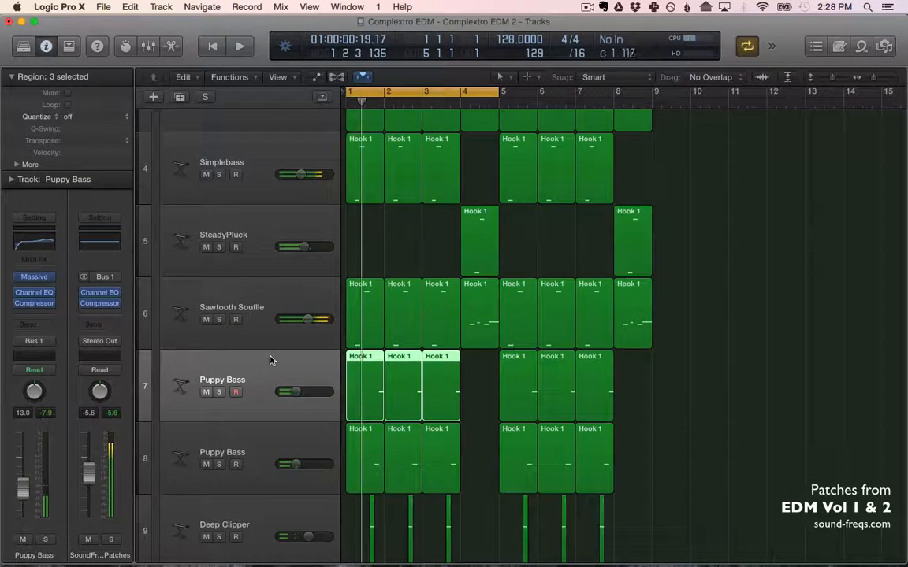
left_click(34, 277)
key("space")
Step: Move the Massive window clear of the ruler and set a short cycle range from 1 3 3 1 to the end of bar 1
left_click_drag(411, 72, 481, 444)
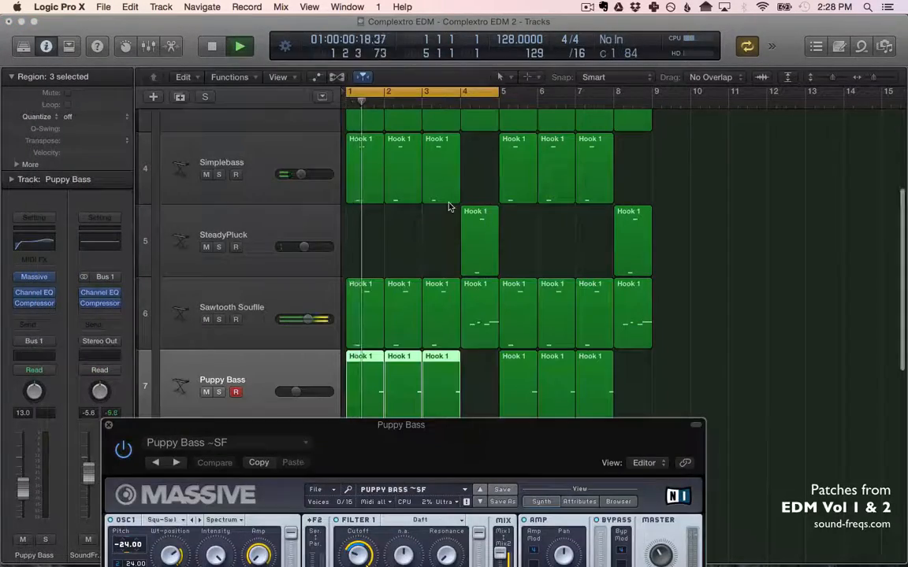
scroll(450, 206, "down", 2)
key("space")
left_click(412, 91)
left_click(413, 91)
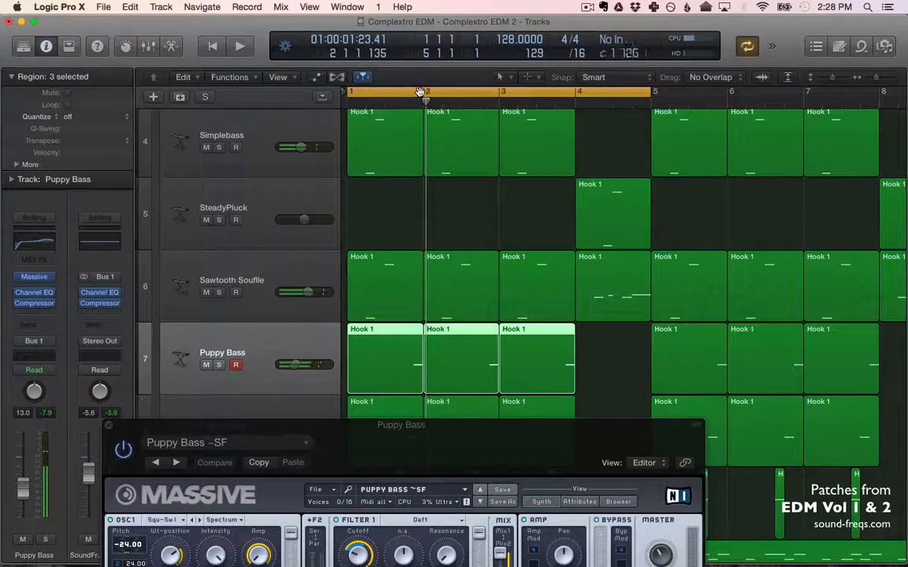
left_click(409, 93)
left_click(409, 92)
left_click(394, 93)
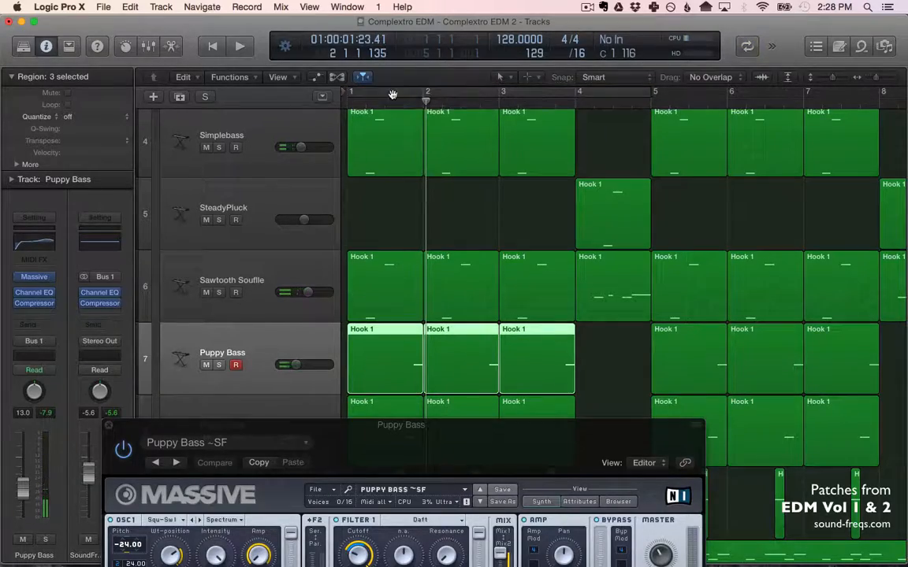
left_click_drag(393, 93, 413, 98)
Step: Loop the soloed first Puppy Bass track, bring Massive back into view to try its macros, and release the solo
key("space")
key("ctrl+s")
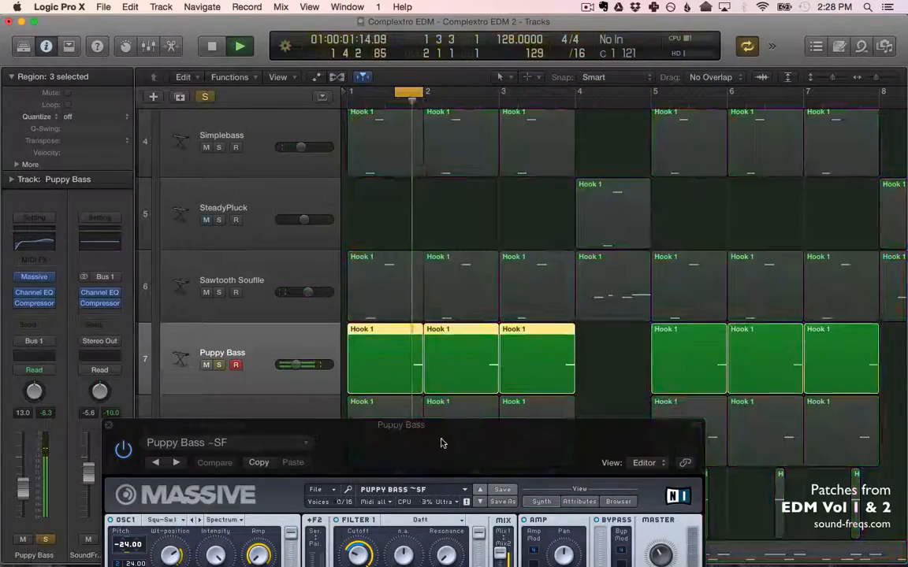
left_click_drag(439, 440, 396, 59)
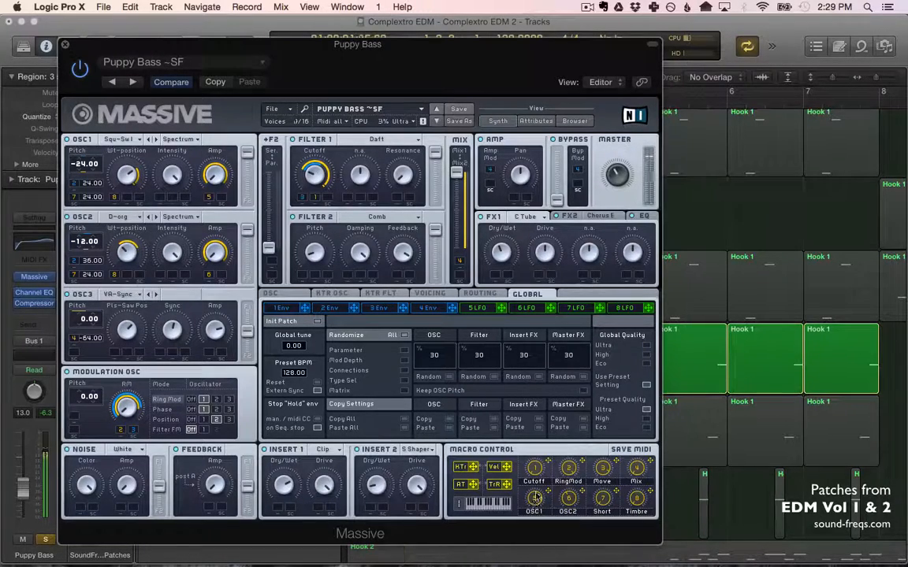
key("s")
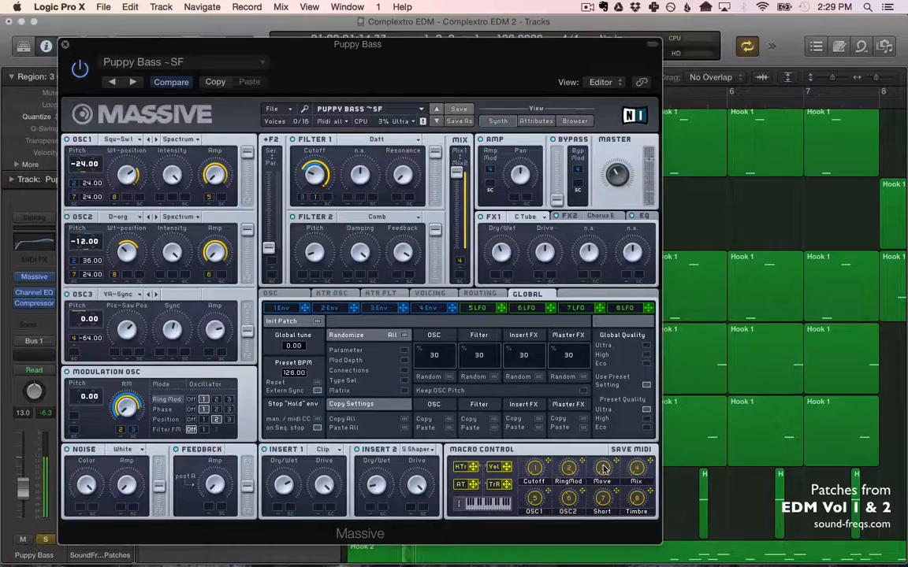
Step: Audition the first Puppy Bass patch soloed once more, release the solo, and close Massive
key("s")
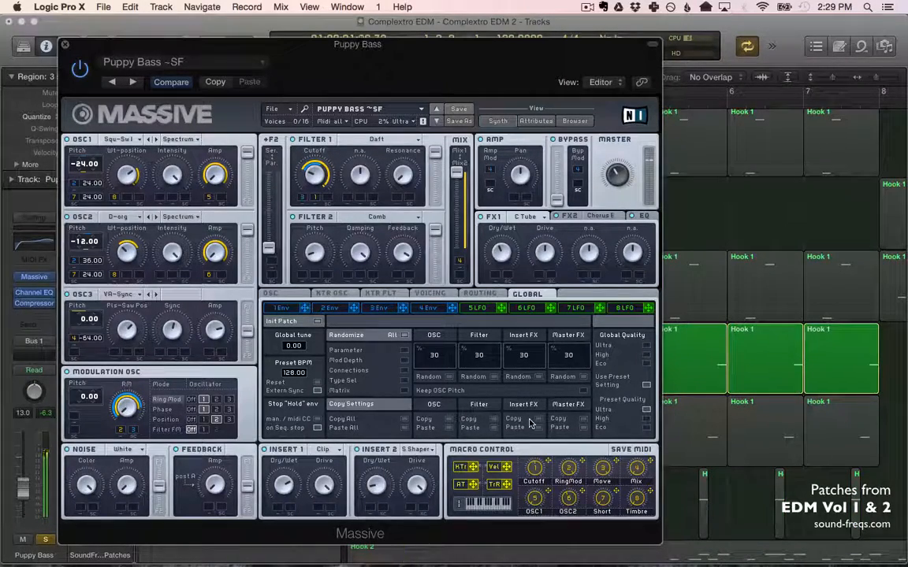
key("s")
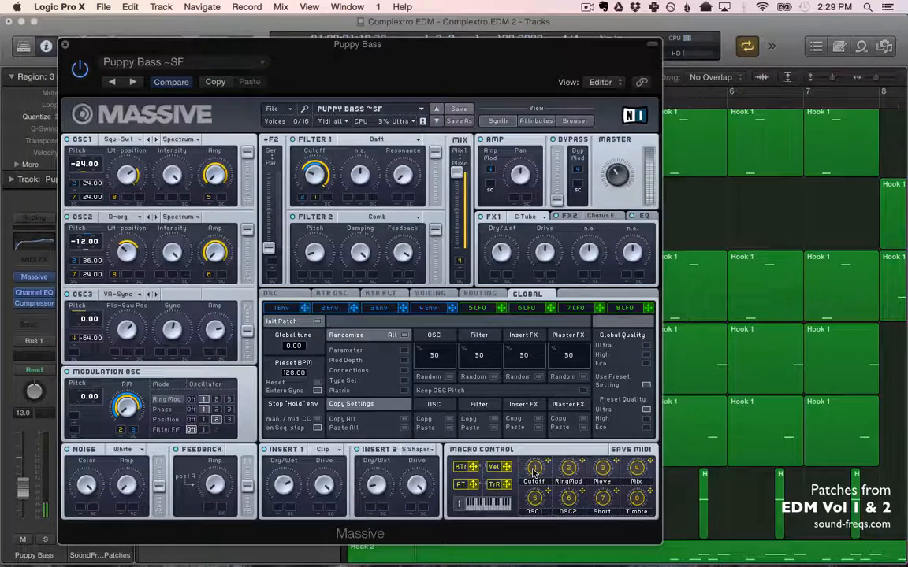
left_click(65, 45)
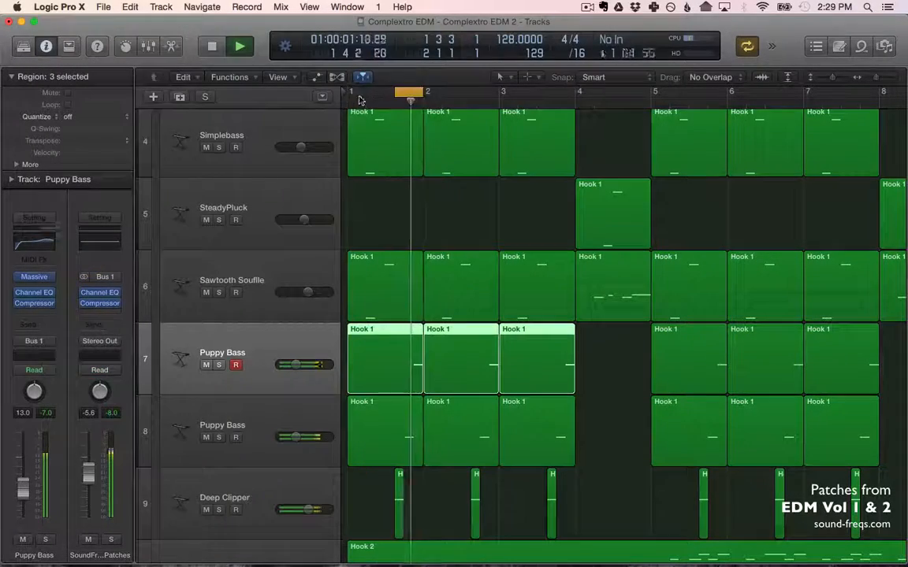
Step: Restore the cycle range to bars 1 through 4 and raise the second Puppy Bass track's volume to -11.4 dB
left_click_drag(352, 93, 654, 100)
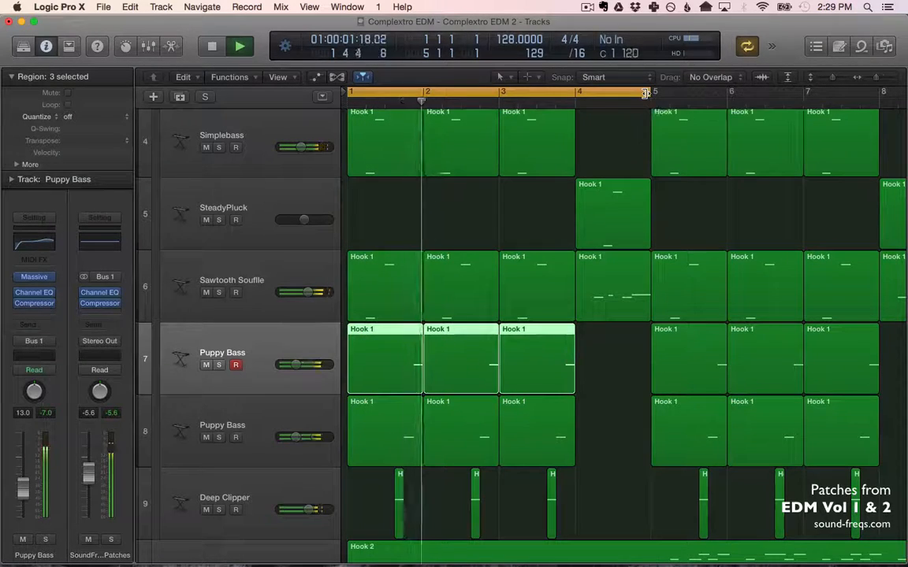
left_click(253, 426)
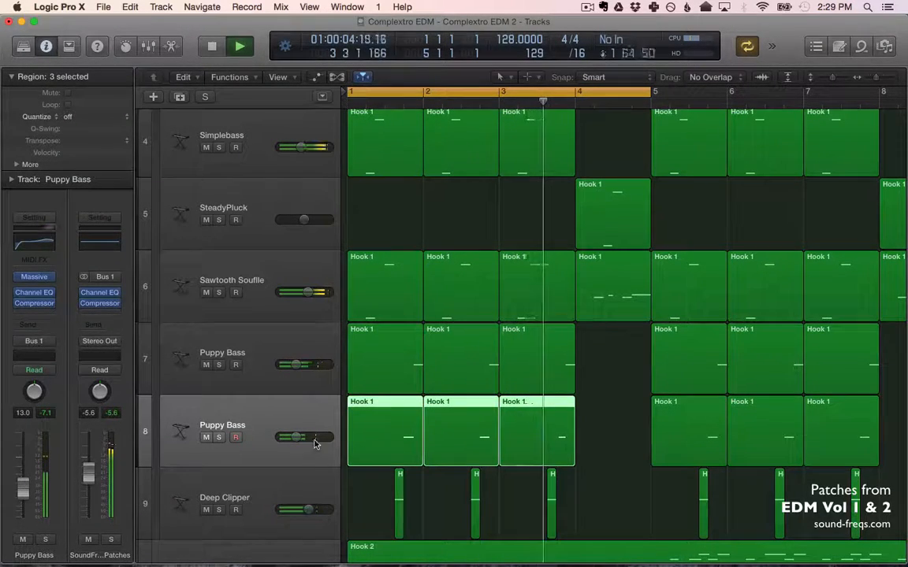
left_click_drag(316, 441, 320, 441)
Step: Set a short cycle range from 3 3 1 to 4 1 1 and play it with the second Puppy Bass region in close view
left_click(537, 92)
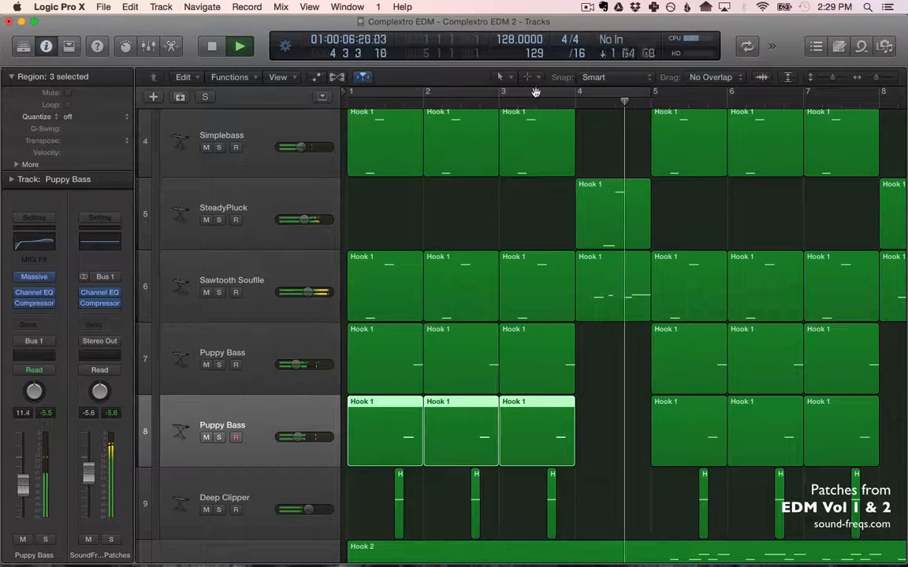
left_click_drag(536, 91, 571, 93)
key("space")
key("super+Right")
key("super+Right")
key("super+Right")
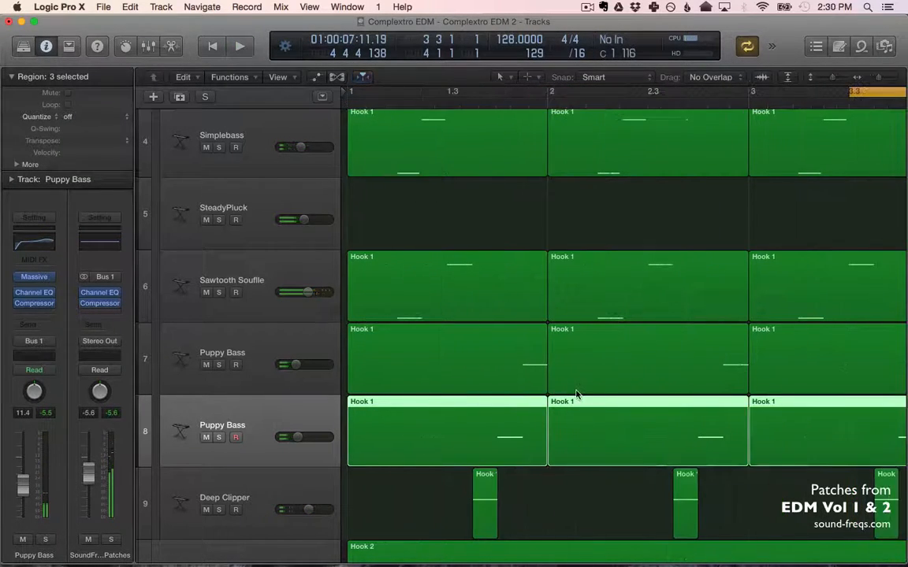
scroll(578, 395, "right", 8)
key("space")
scroll(578, 395, "left", 3)
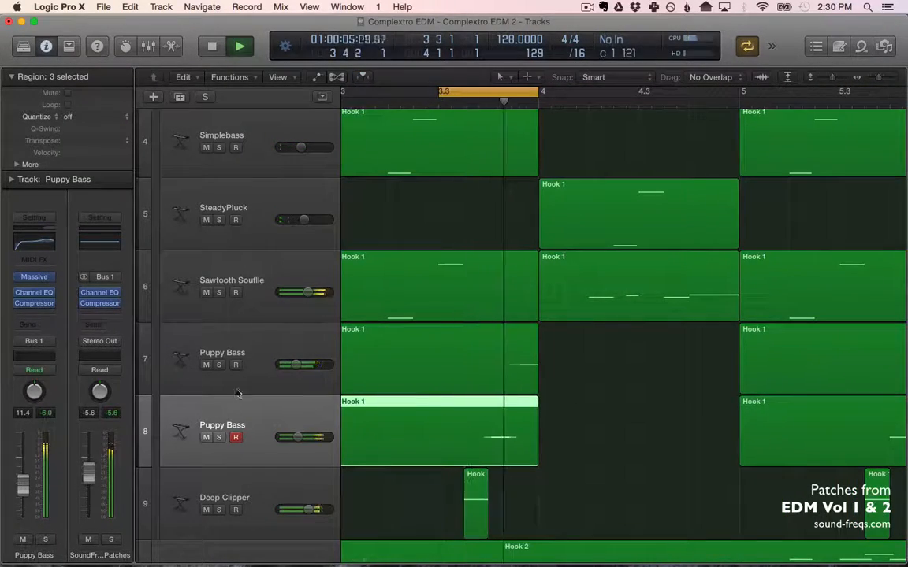
Step: Audition the second Puppy Bass patch soloed, move its Massive window aside, and raise the track's volume to -1.1 dB
key("s")
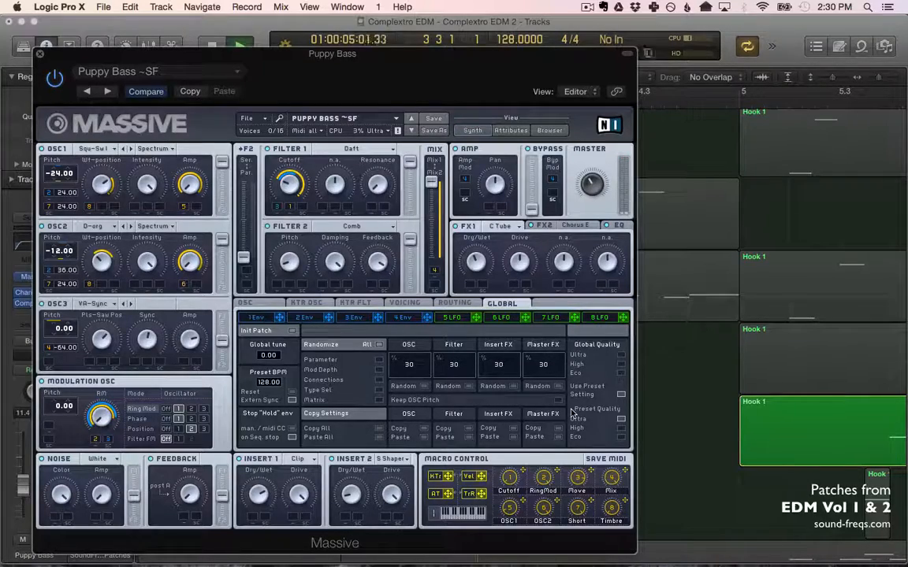
key("s")
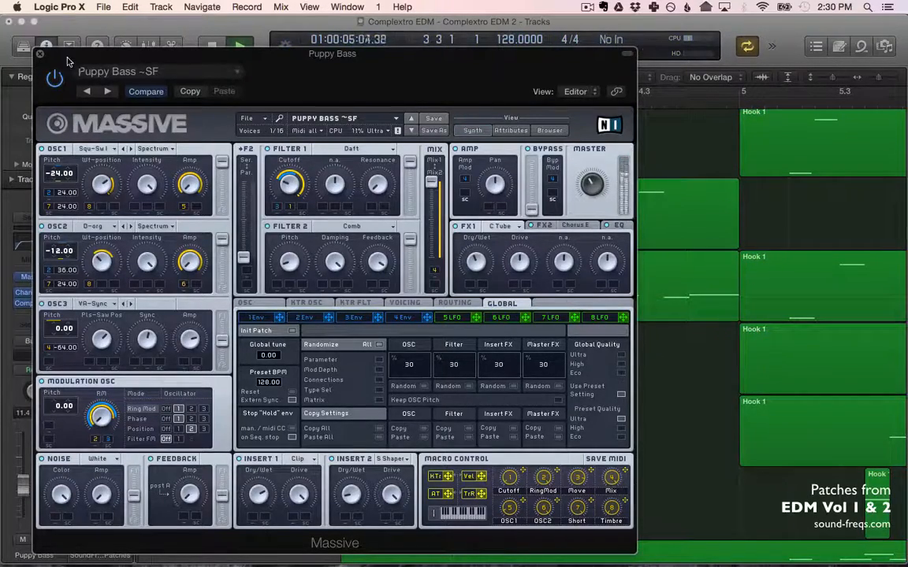
left_click_drag(67, 61, 535, 418)
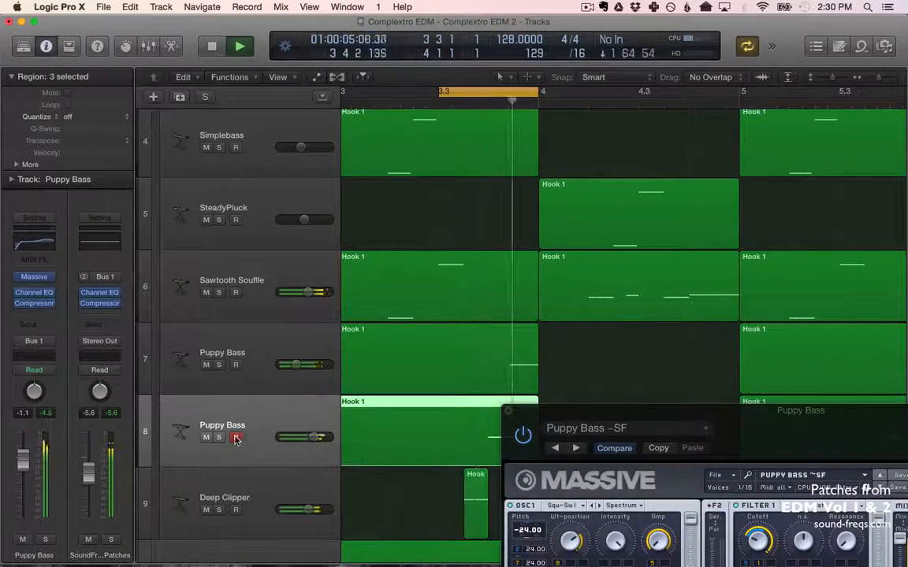
Step: Solo the second Puppy Bass track again and close its Massive window
left_click(218, 437)
left_click_drag(565, 409, 380, 167)
left_click(321, 170)
Step: Stop playback and open all six regions of the second Puppy Bass track together in the Piano Roll
key("space")
key("super+Left")
key("super+Left")
key("super+Left")
key("super+Left")
key("super+Left")
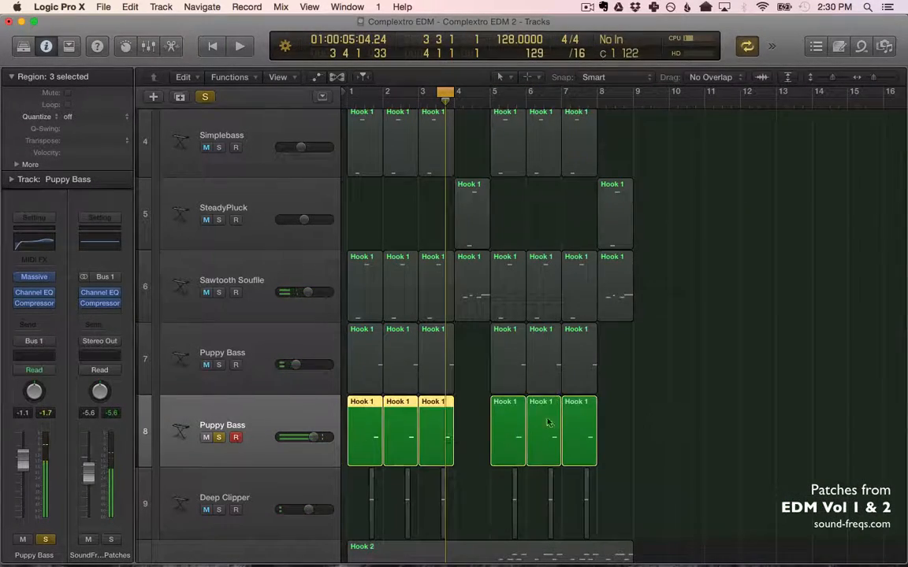
left_click_drag(549, 423, 501, 420)
double_click(373, 438)
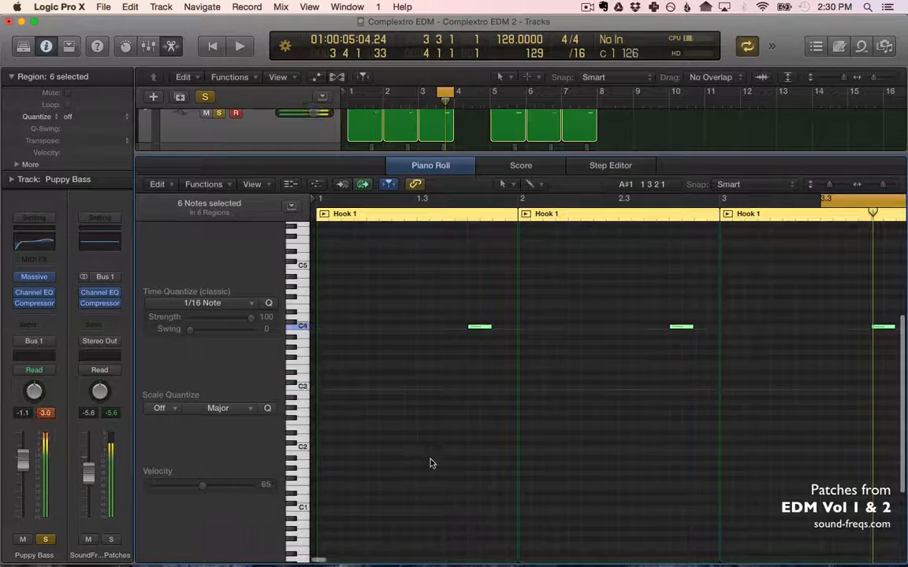
Step: Play the second Puppy Bass notes within the full mix, cycling bars 1 through 3, and close the Piano Roll
key("space")
left_click_drag(351, 92, 456, 95)
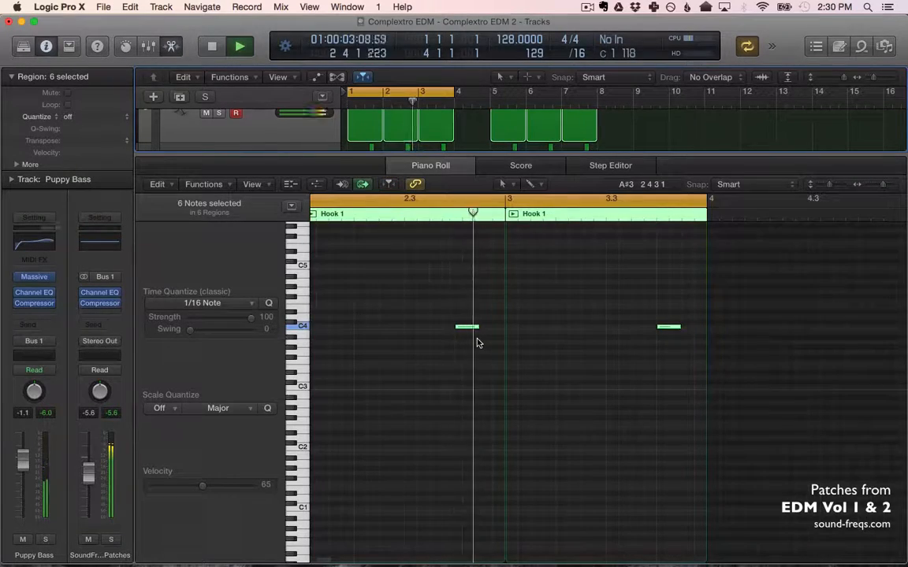
left_click(621, 375)
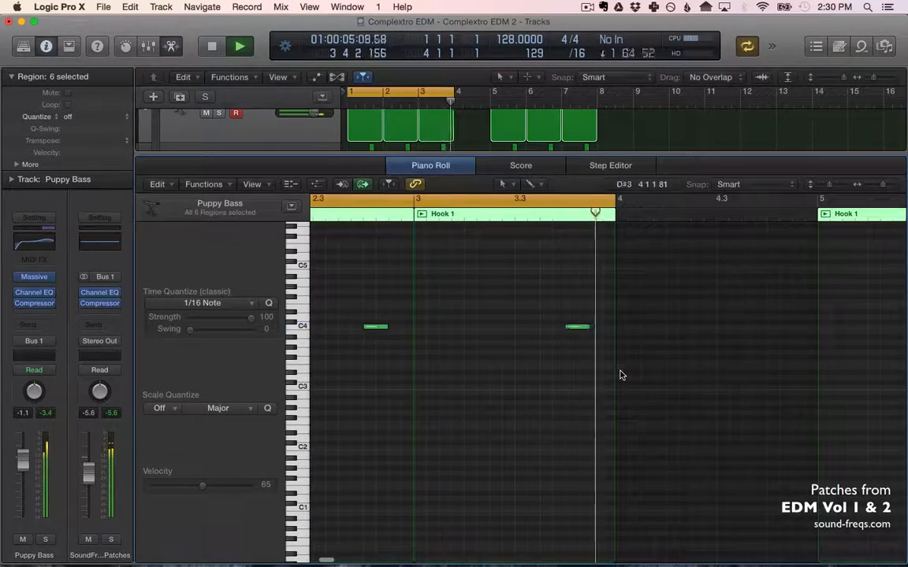
key("p")
Step: Select the Deep Clipper track and restart the loop with its regions in close view
scroll(527, 284, "up", 5)
key("space")
left_click(249, 403)
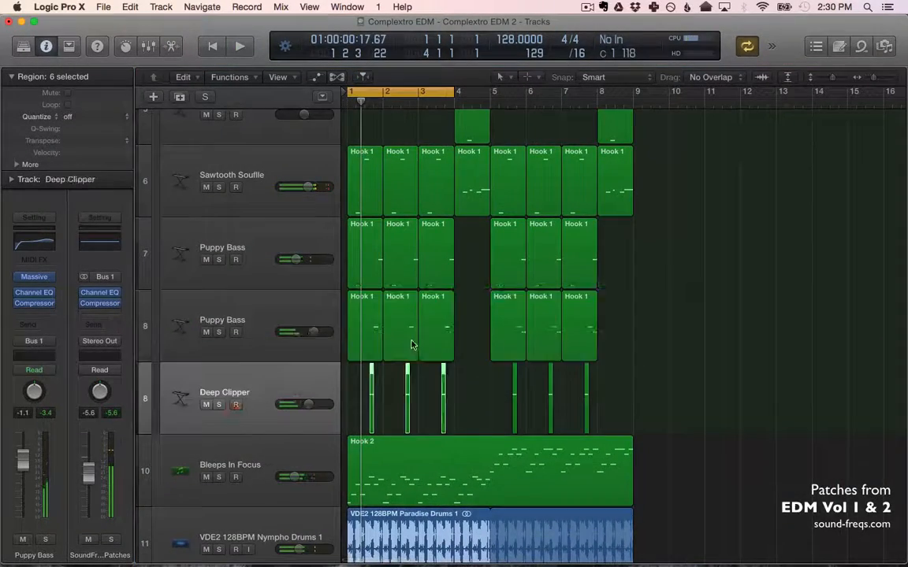
key("super+Right")
key("super+Right")
key("super+Right")
key("super+Right")
key("super+Right")
key("space")
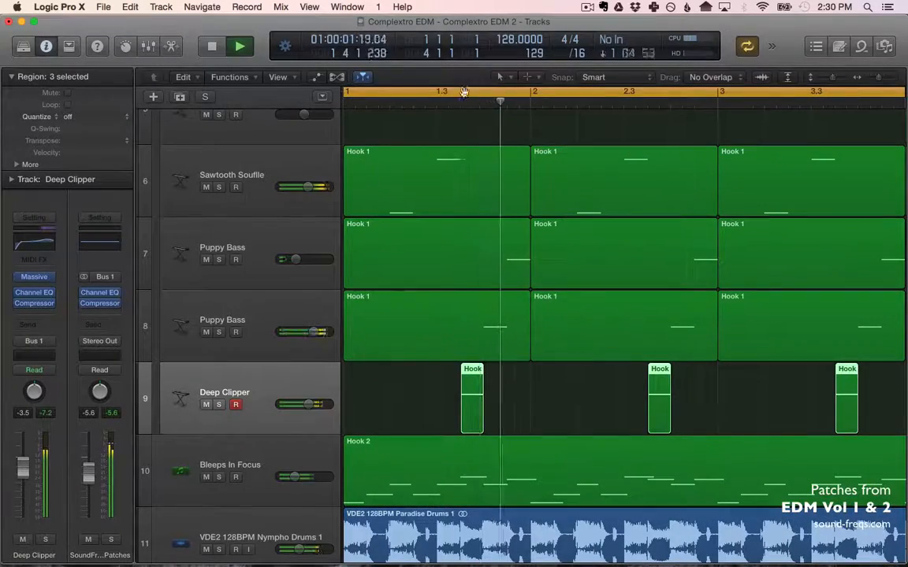
Step: Loop the soloed Deep Clipper track from 1 3 2 81 to 1 4 1 161 and try the Position macro of its Massive patch
left_click_drag(454, 93, 492, 95)
left_click(264, 381)
key("s")
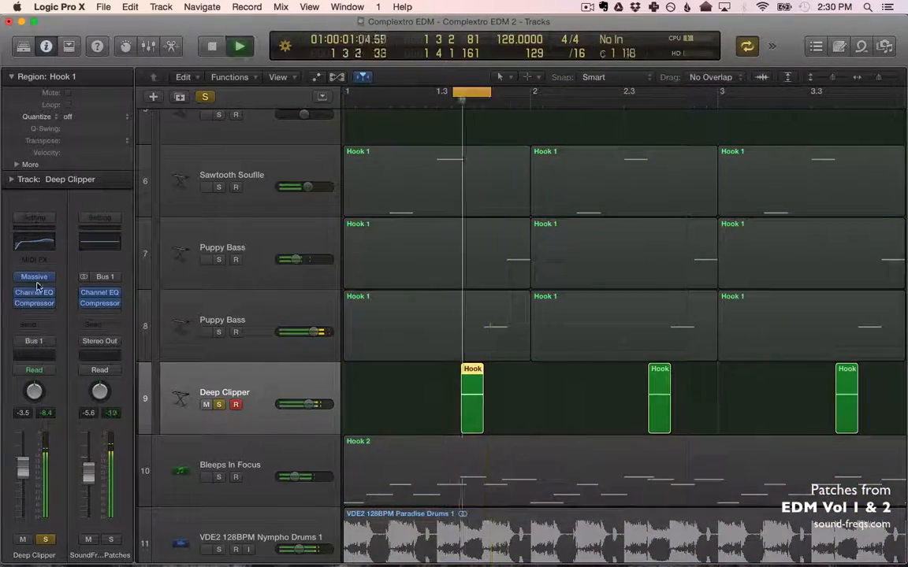
mouse_move(37, 279)
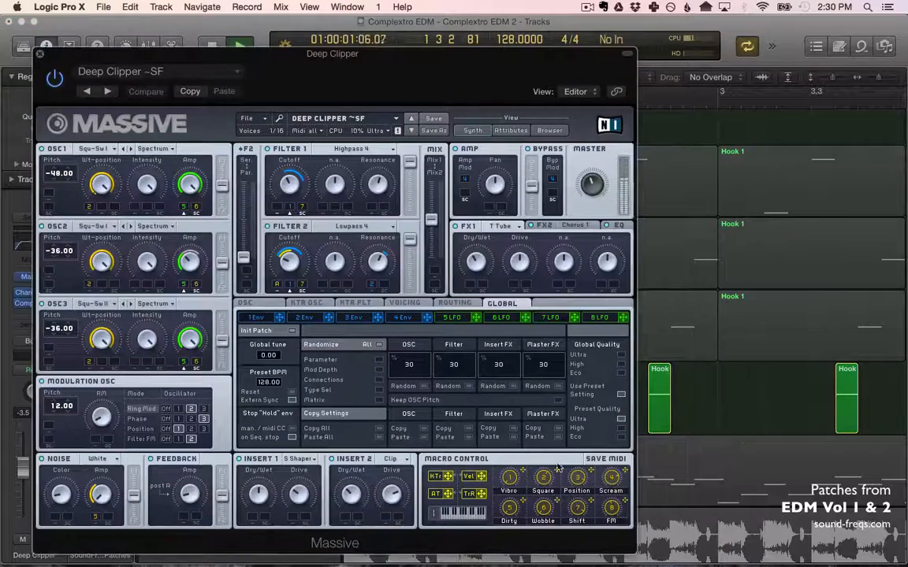
left_click(577, 478)
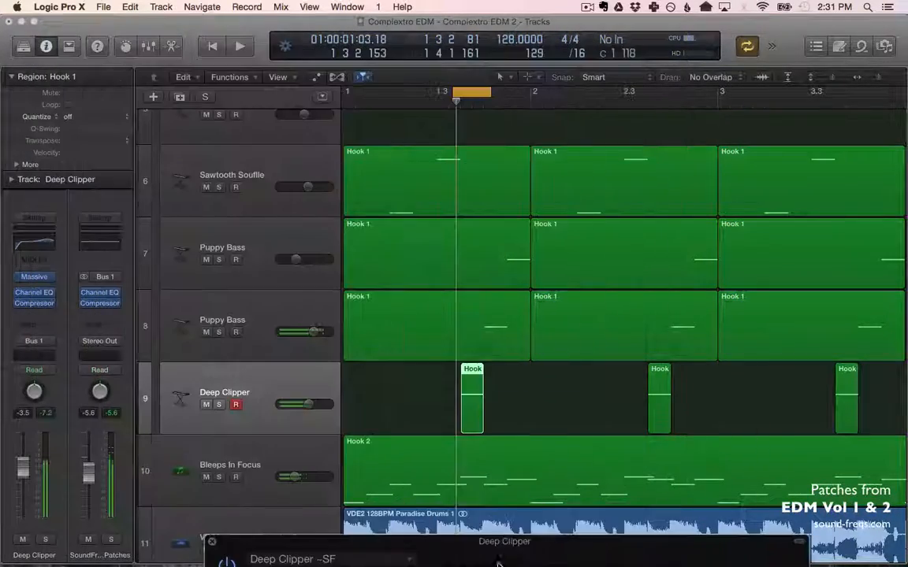
Step: Play the full mix with bars 1 through 4 cycled and hide the Massive window
key("super+Left")
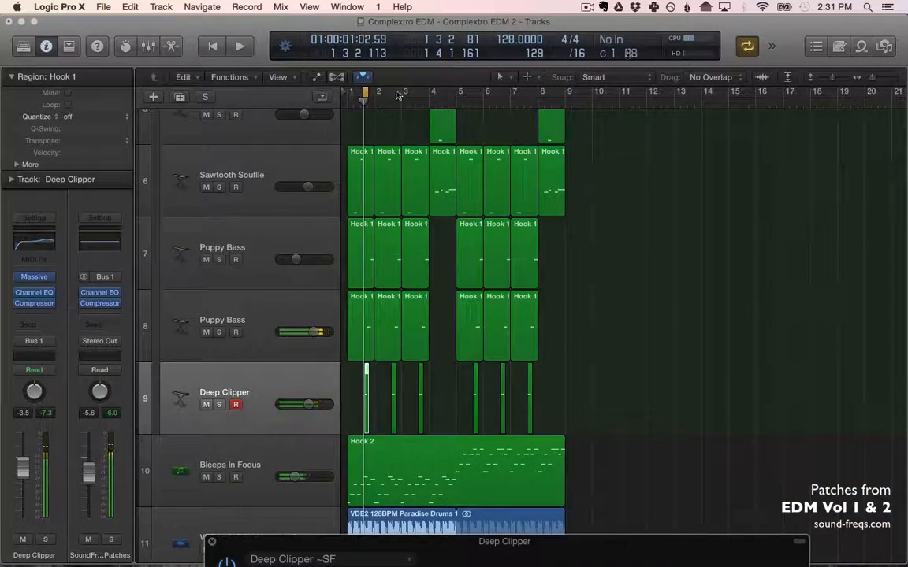
left_click_drag(351, 93, 455, 93)
key("space")
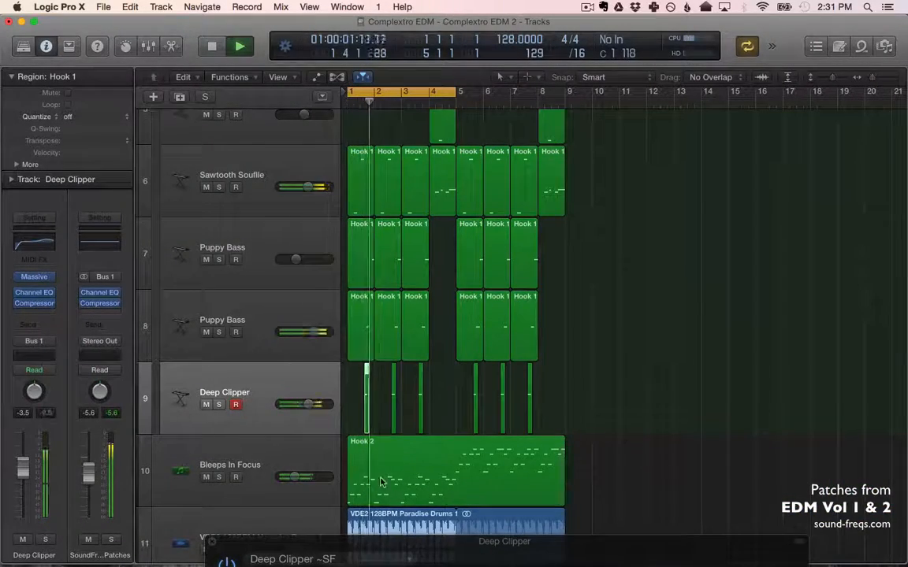
key("v")
key("v")
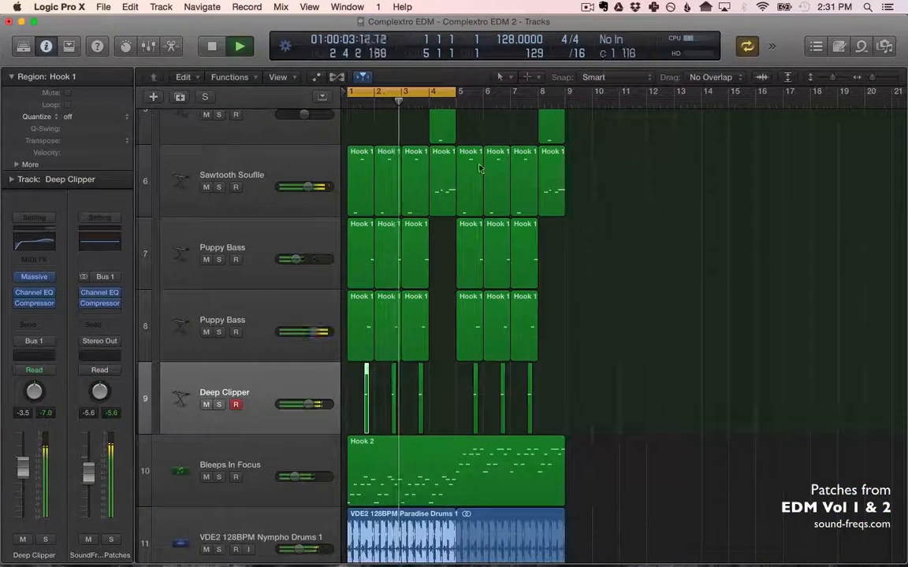
Step: Extend the cycle range through bar 8, listen to the whole layered hook, and stop playback
left_click_drag(455, 93, 565, 93)
scroll(487, 222, "down", 1)
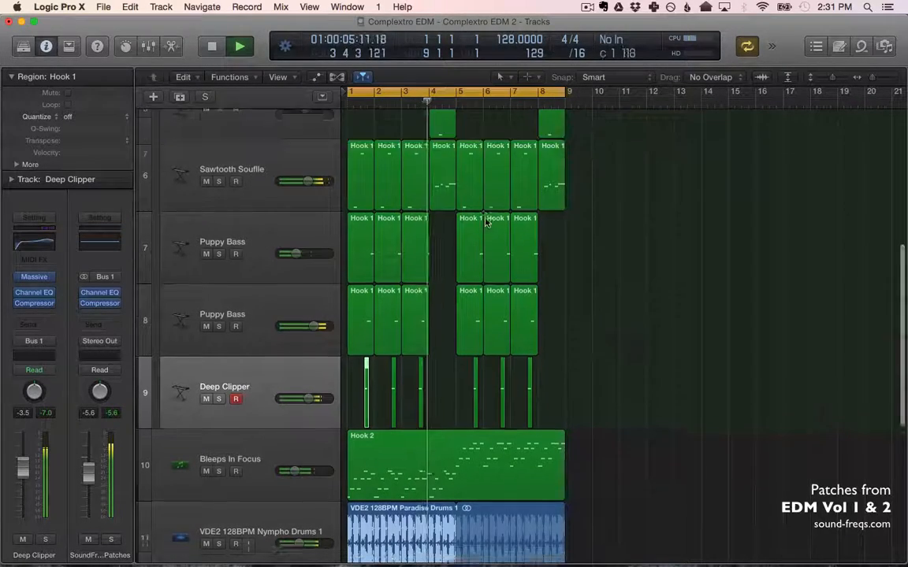
scroll(486, 222, "down", 3)
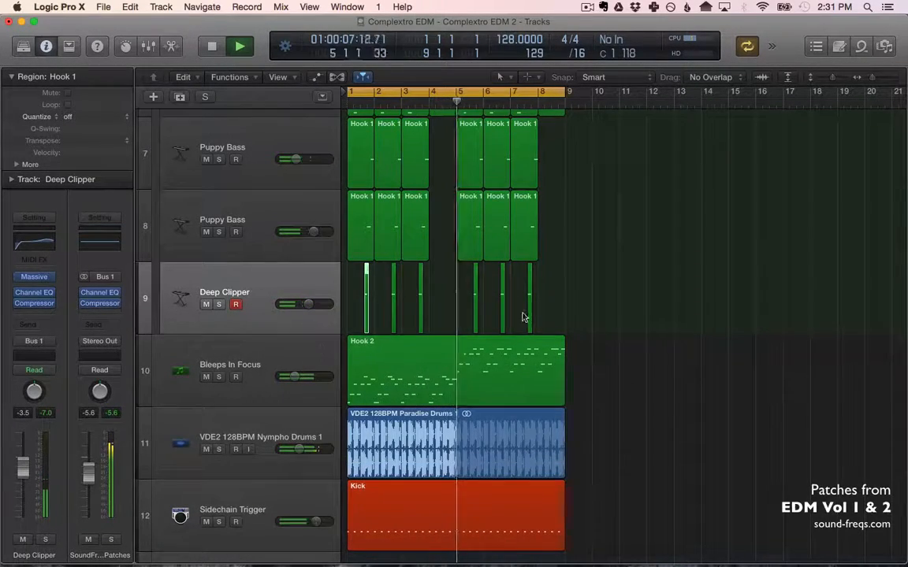
scroll(522, 317, "up", 6)
left_click(614, 367)
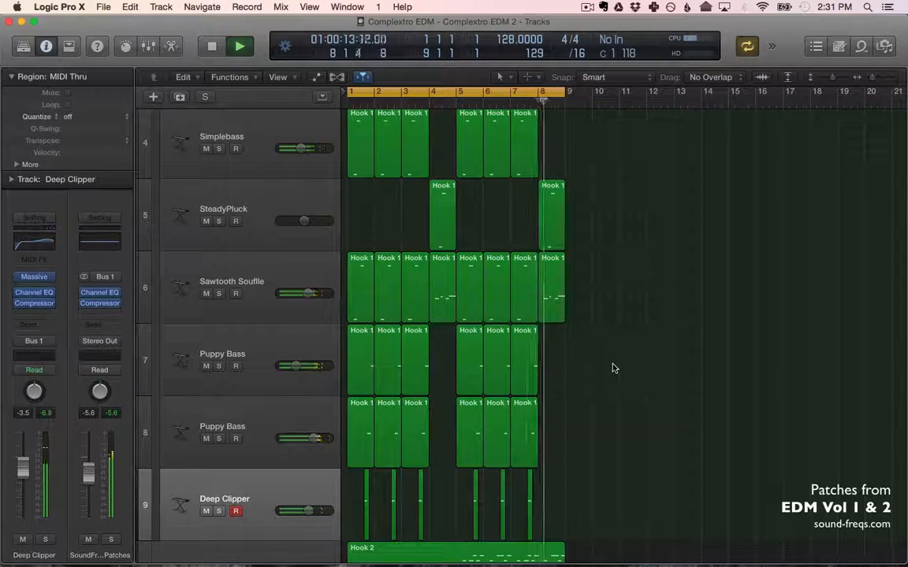
key("space")
Step: Select and solo the Bleeps In Focus track and play it through the eight-bar cycle
scroll(473, 316, "down", 5)
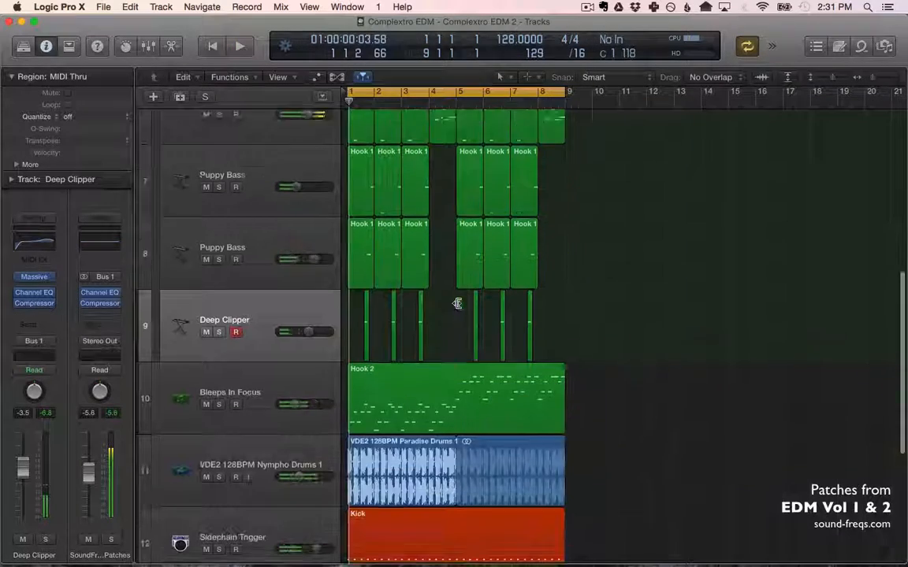
scroll(458, 304, "down", 4)
left_click(266, 225)
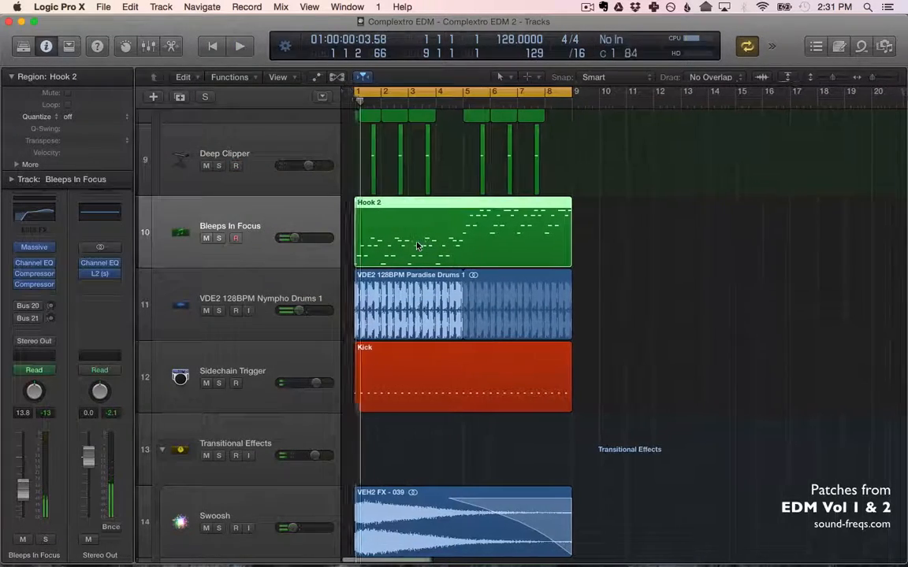
scroll(418, 246, "right", 1)
left_click(218, 238)
key("space")
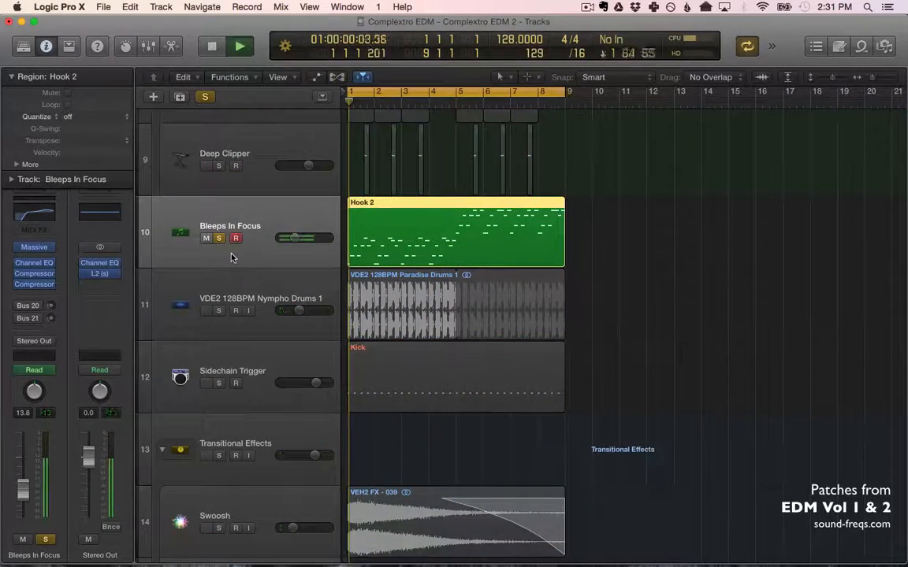
key("super+Right")
scroll(437, 241, "left", 1)
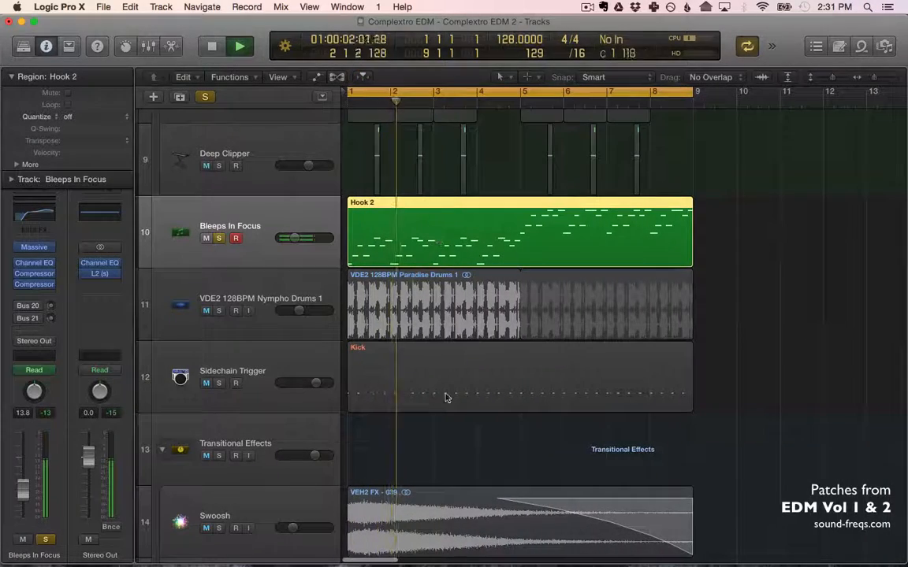
Step: Open the Hook 2 region in the Piano Roll and examine its entire note pattern during playback
double_click(384, 199)
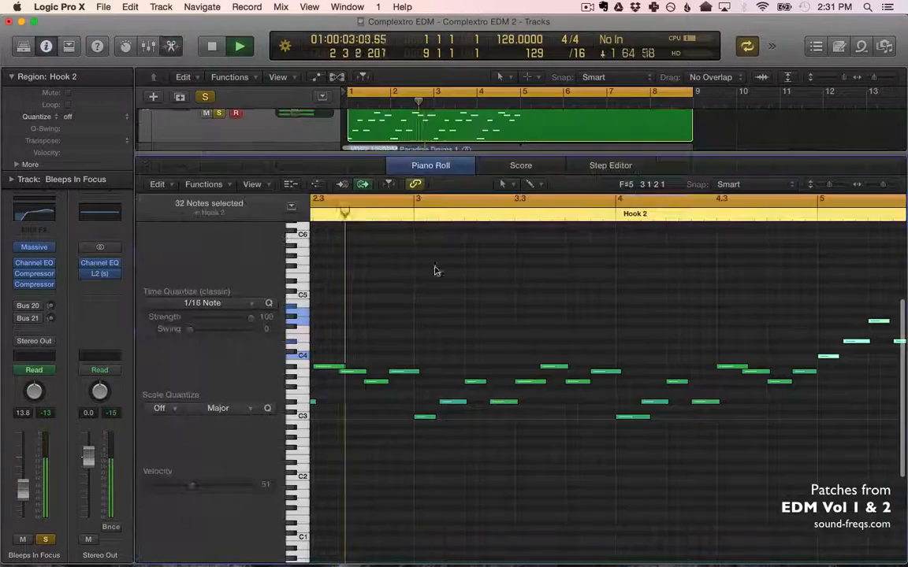
left_click(452, 463)
key("super+Left")
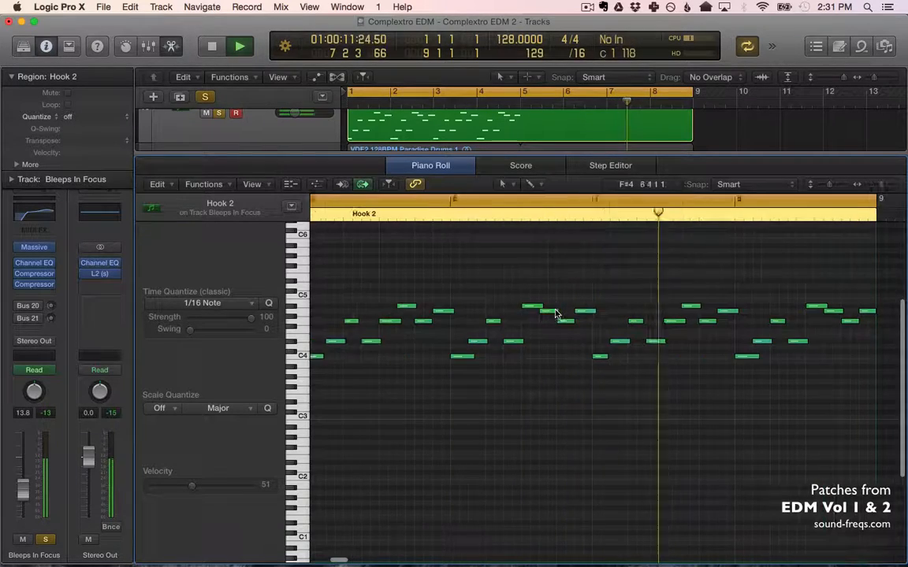
key("super+Left")
key("super+Left")
scroll(513, 269, "left", 3)
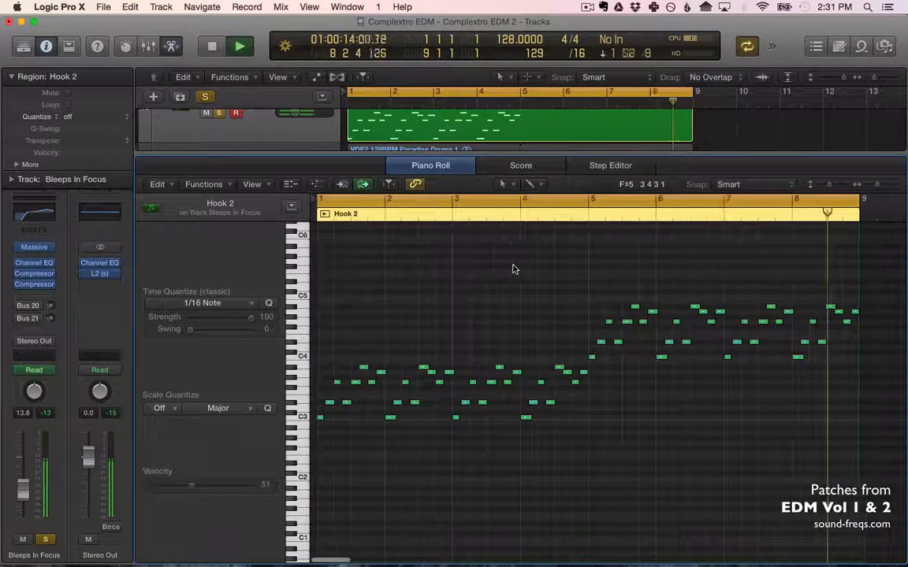
Step: Stop playback, audition individual notes in the Hook 2 pattern's first bars, and briefly replay its opening
key("space")
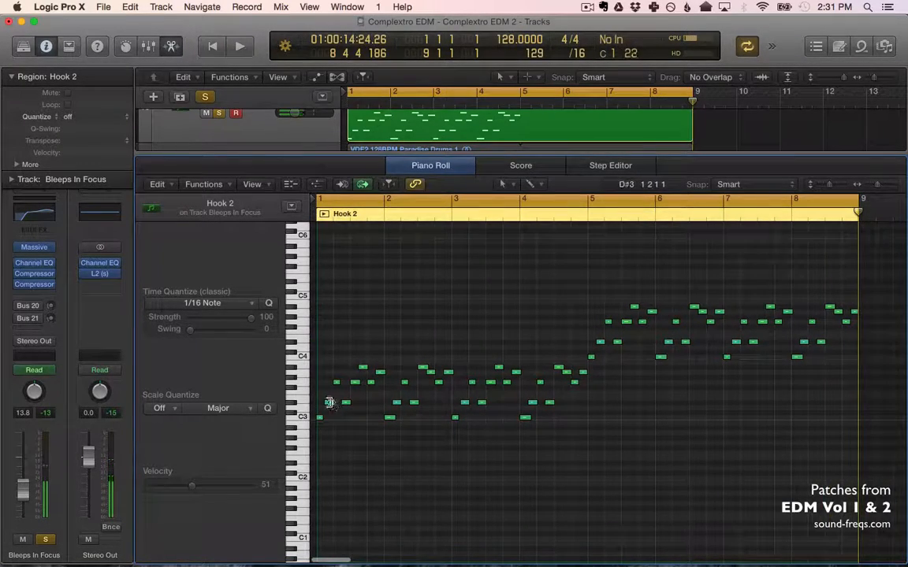
left_click(320, 418)
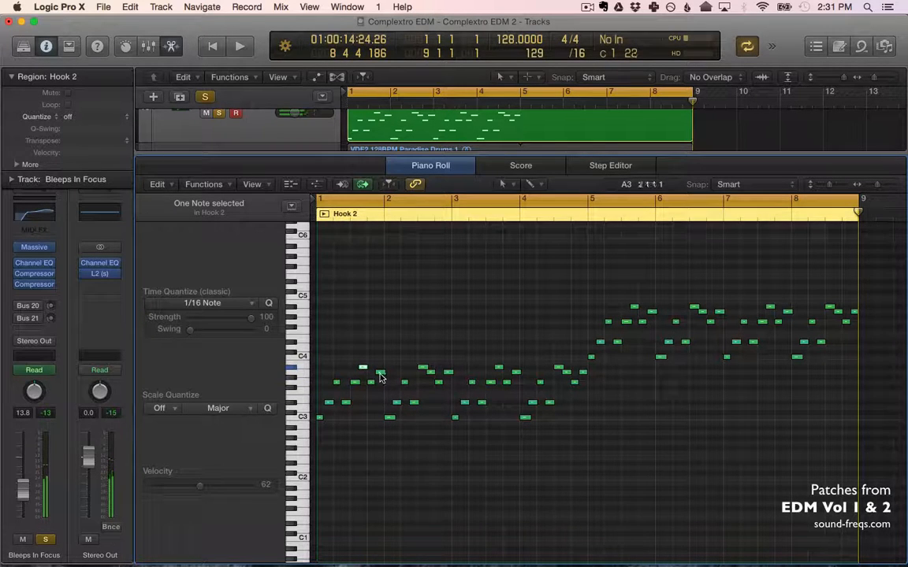
left_click(380, 375)
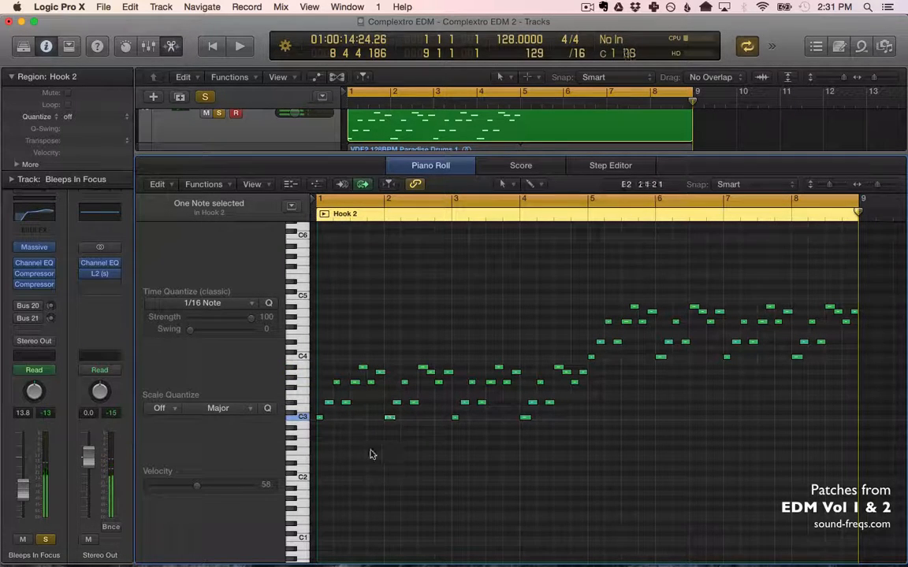
left_click(444, 459)
key("space")
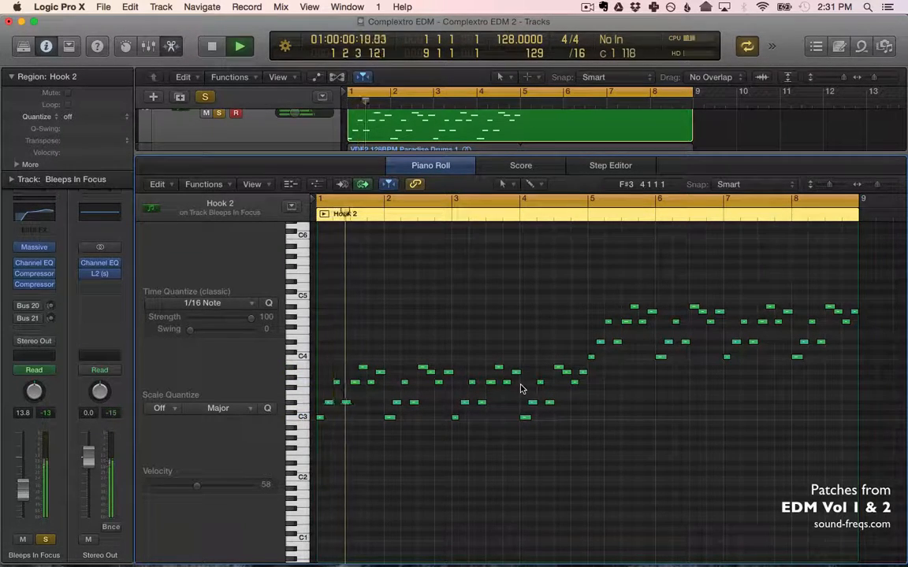
key("space")
Step: Close the Piano Roll and display the Bleeps In Focus track's automation with the Massive Decay parameter
key("p")
key("a")
left_click(268, 255)
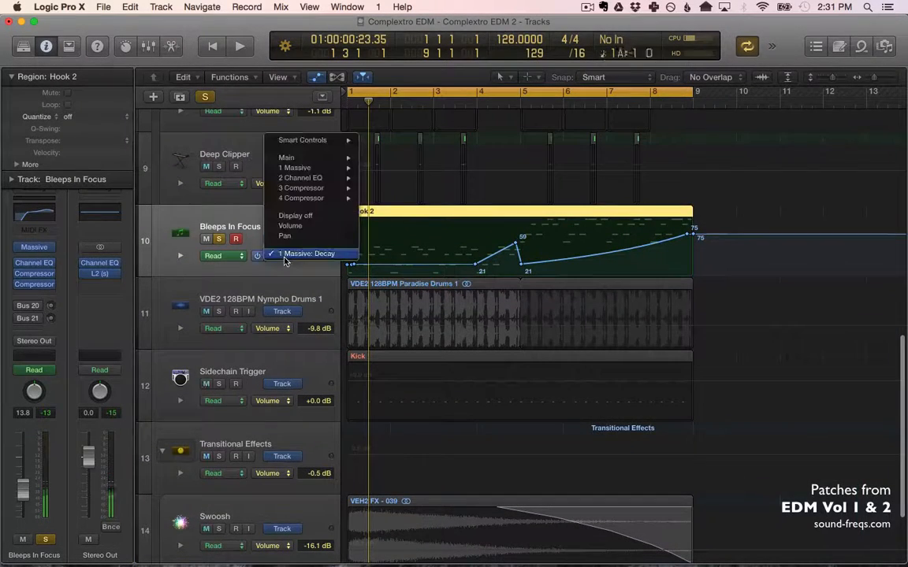
left_click(215, 254)
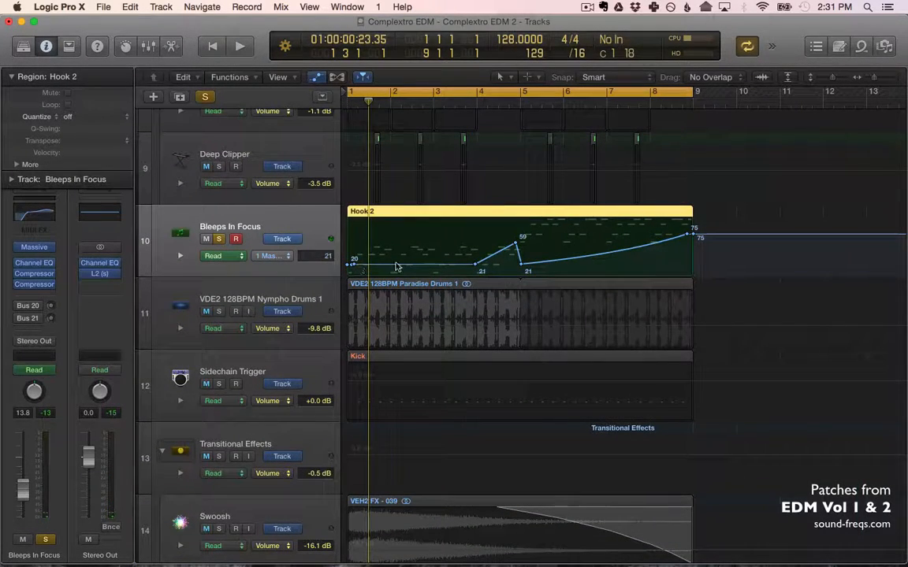
Step: Play the soloed Bleeps In Focus track from just before bar 4 to hear the Decay automation rise, continuing past bar 5
left_click(473, 105)
key("space")
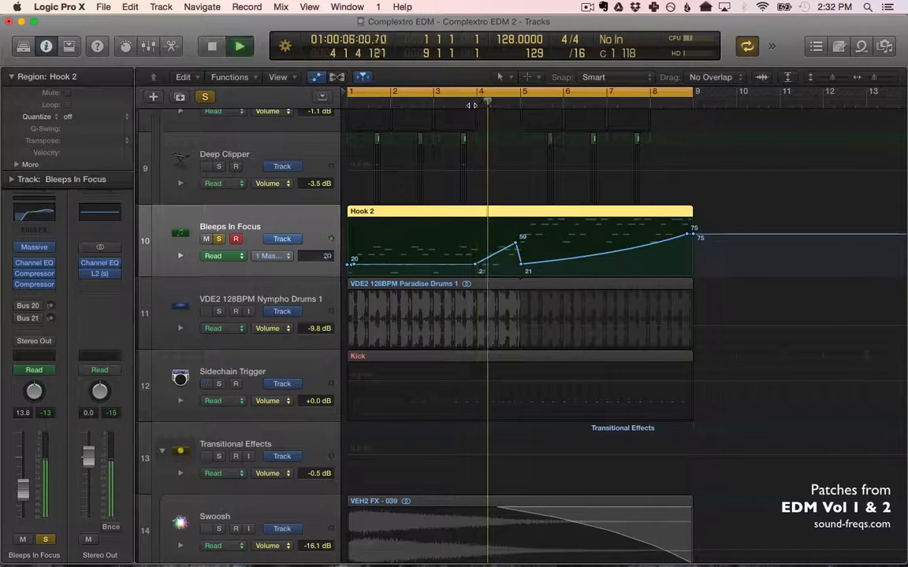
left_click(471, 105)
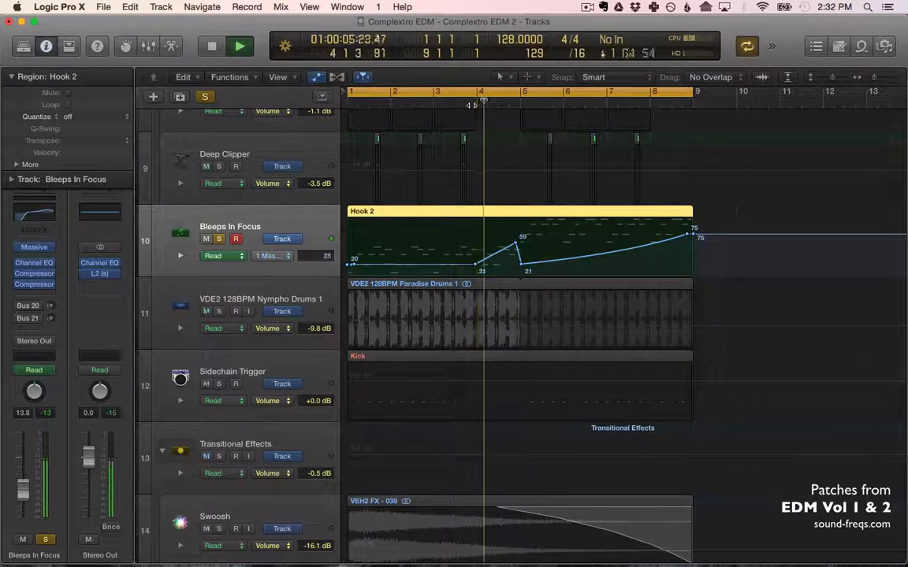
key("space")
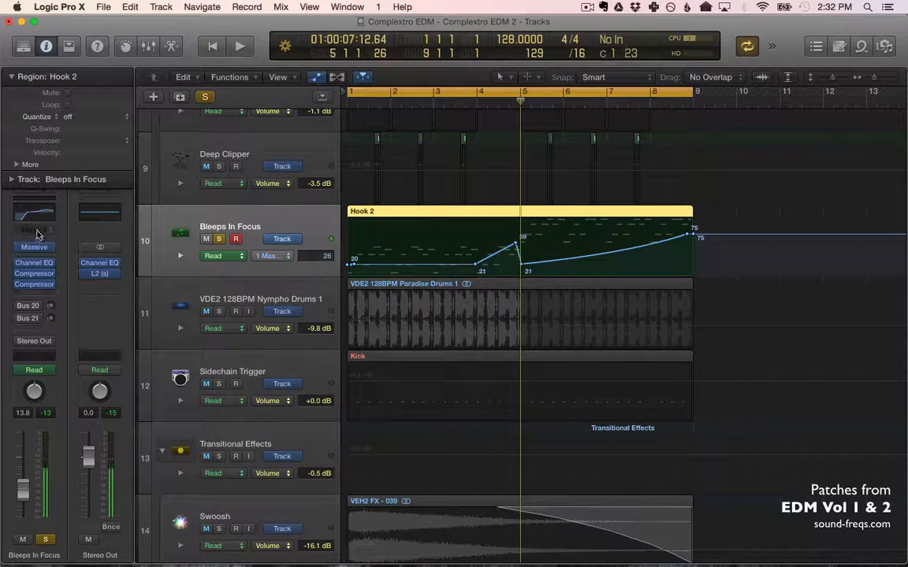
key("space")
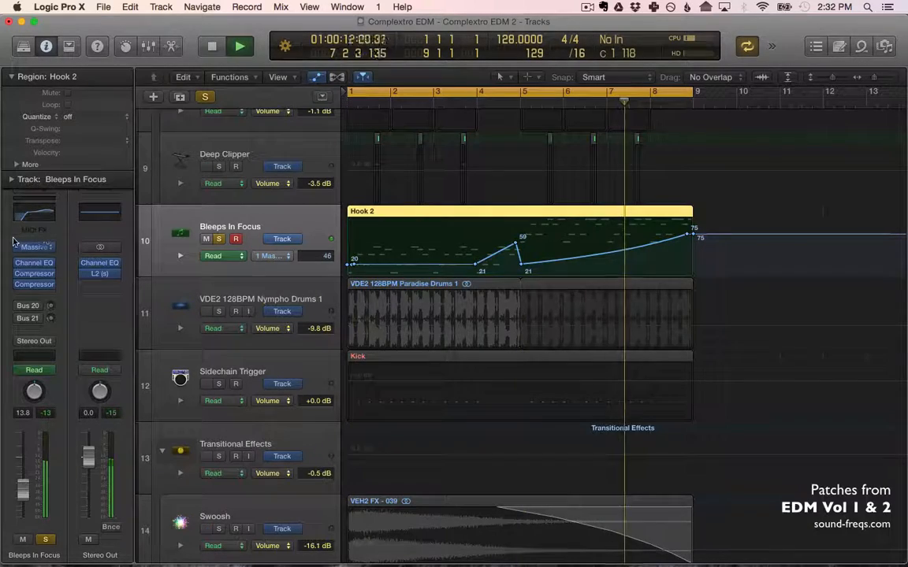
Step: Show the Bleeps In Focus Massive patch, examine its macro controls, play it within the full mix, and close its window
key("v")
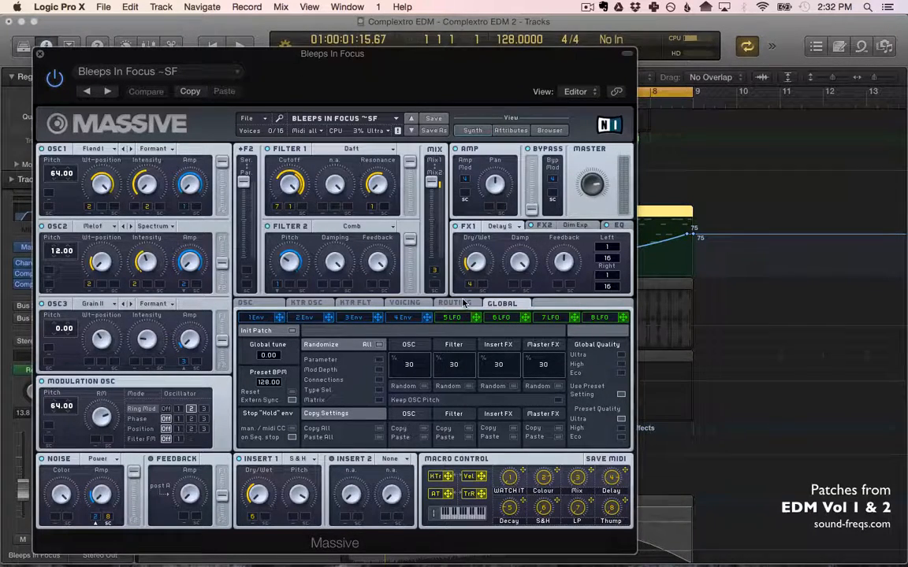
key("space")
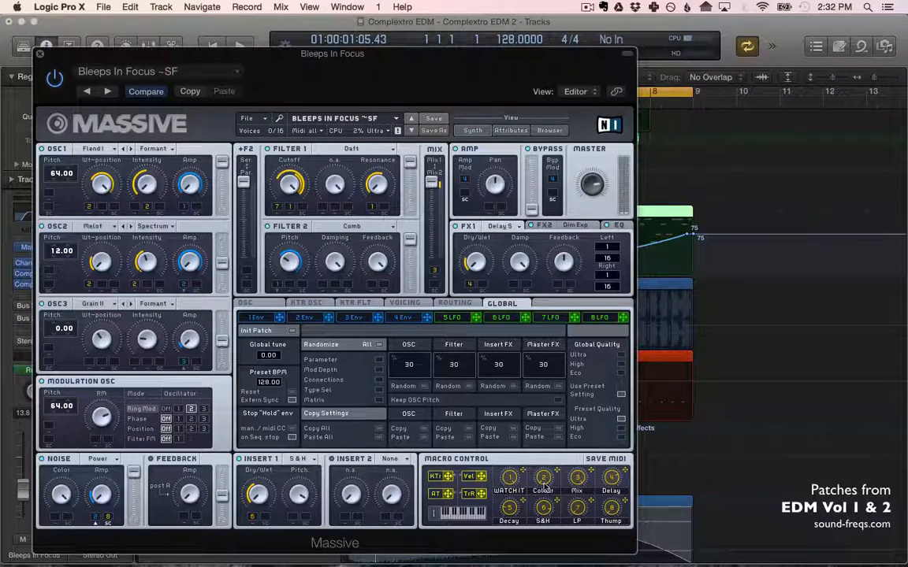
key("space")
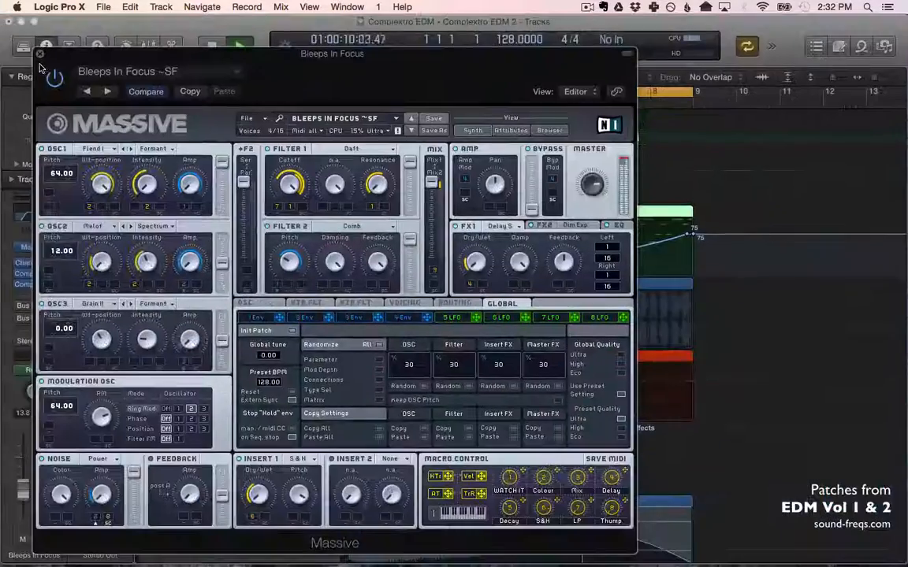
left_click(40, 54)
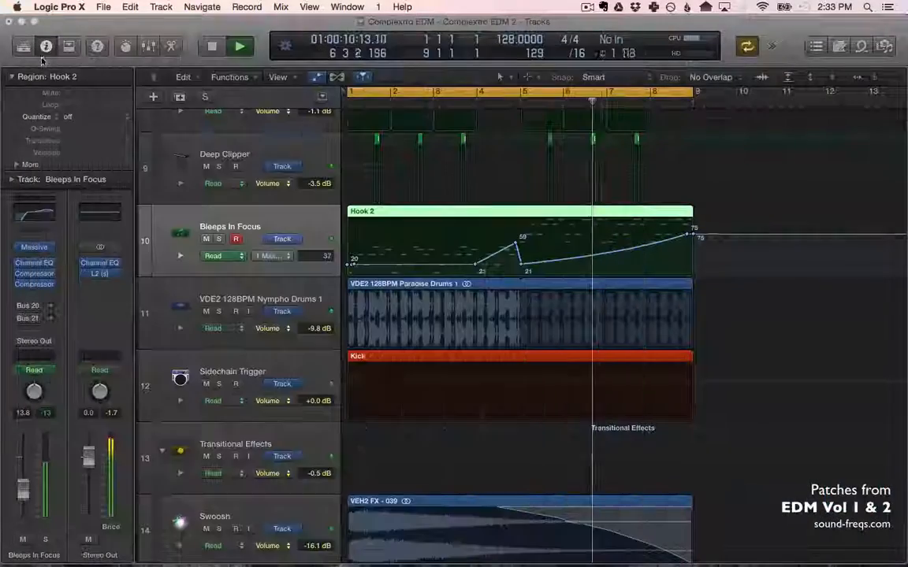
Step: Hide the automation and look over all the layered tracks while the full mix plays
key("a")
scroll(480, 428, "down", 5)
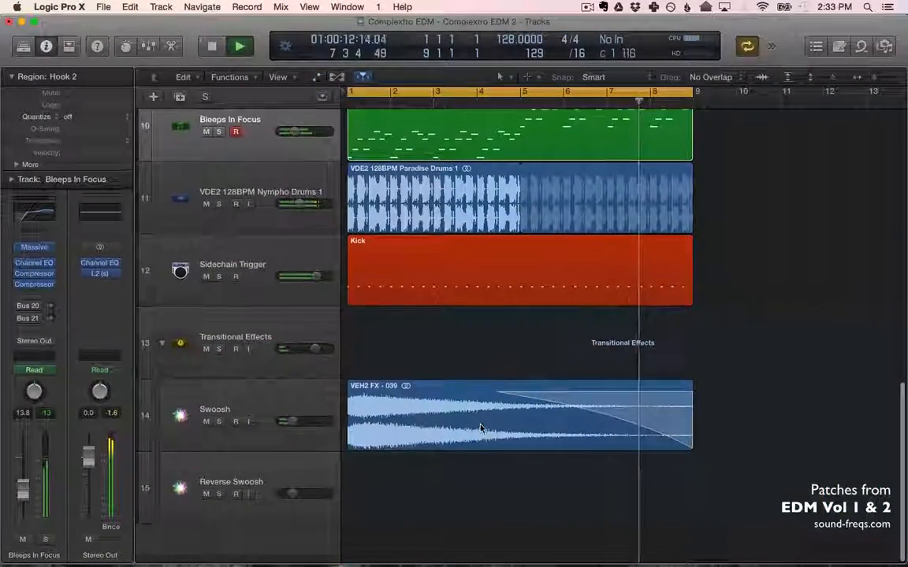
scroll(480, 428, "up", 10)
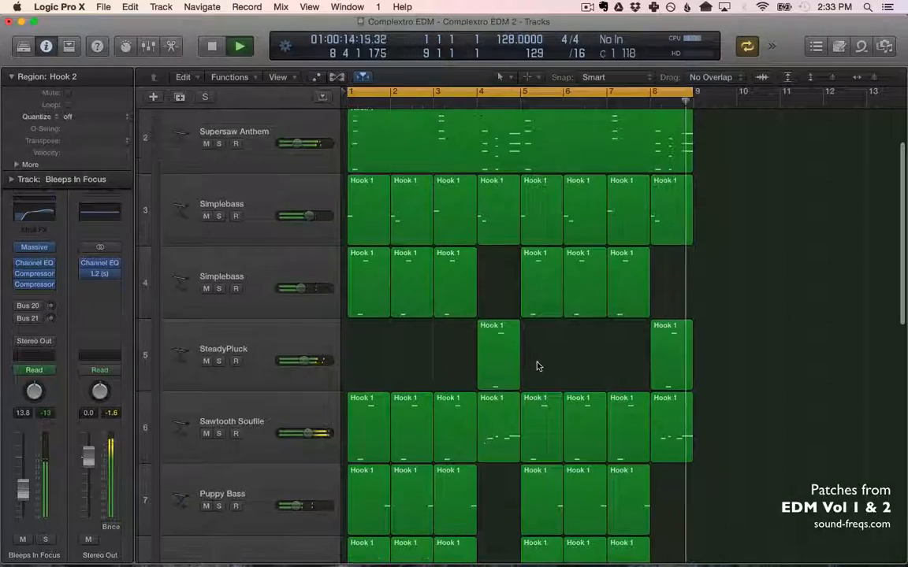
scroll(543, 356, "up", 2)
scroll(480, 379, "down", 6)
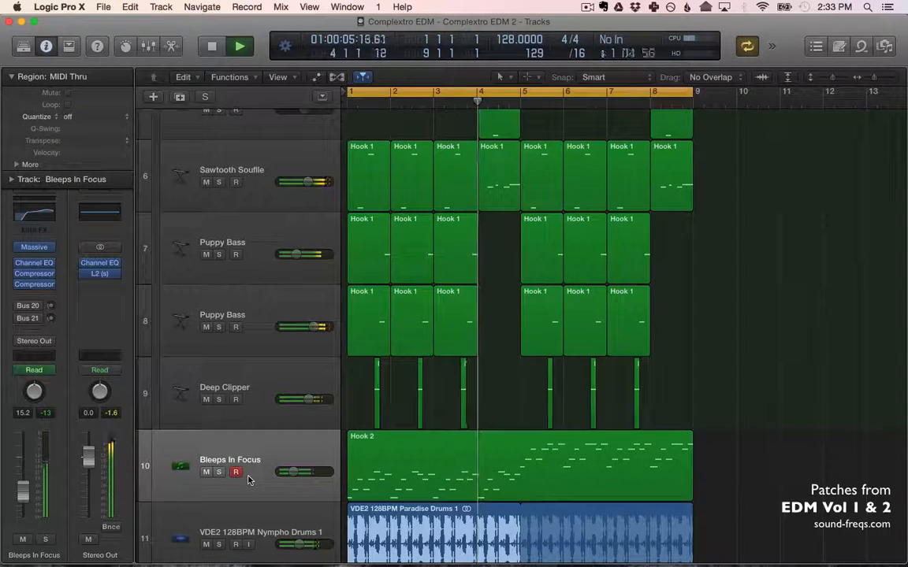
Step: Mute the Bleeps In Focus track to compare the mix without it, unmute it, and stop playback
left_click(206, 472)
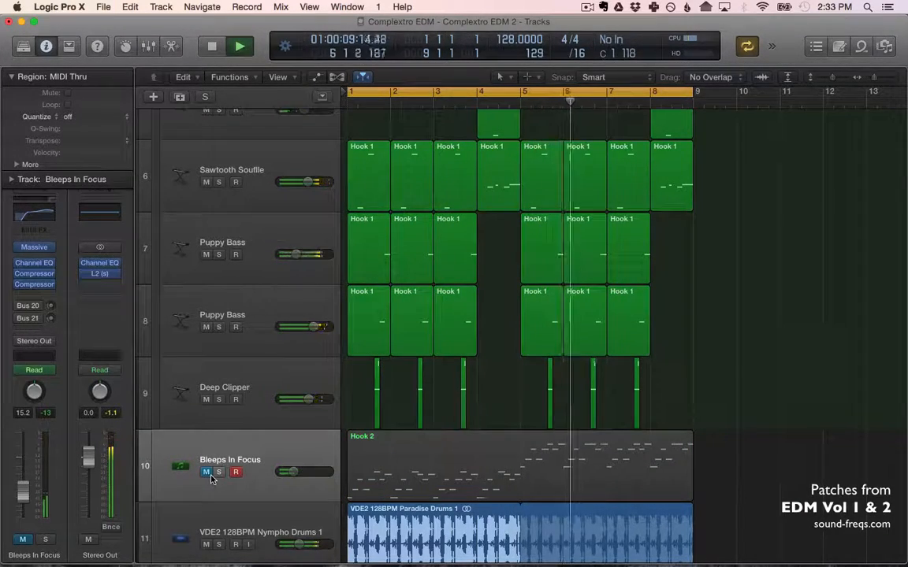
scroll(426, 466, "up", 3)
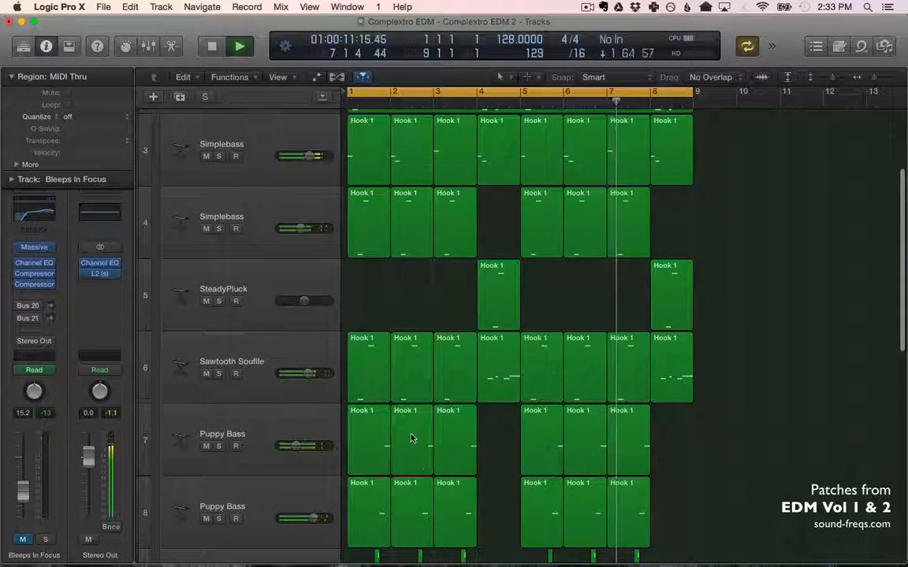
scroll(412, 436, "down", 2)
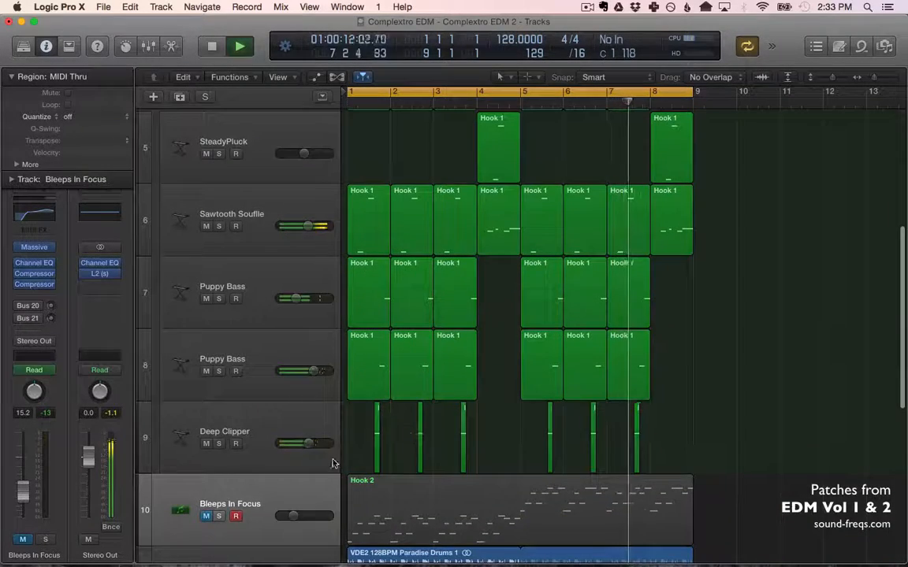
left_click(207, 517)
key("space")
Step: Select the Supersaw Anthem track, view its Massive patch, close the window, and deselect the region
scroll(504, 441, "up", 8)
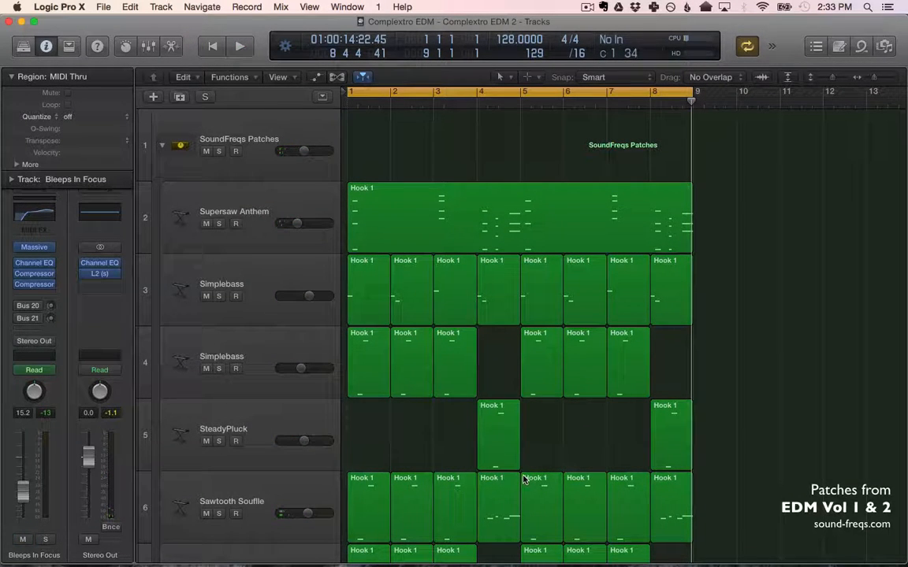
scroll(466, 410, "down", 3)
scroll(466, 410, "up", 3)
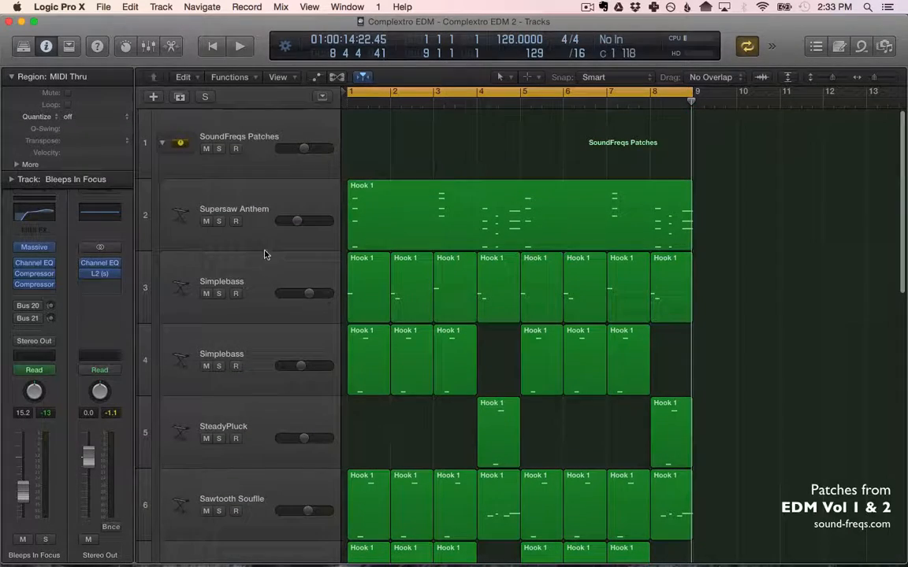
left_click(251, 212)
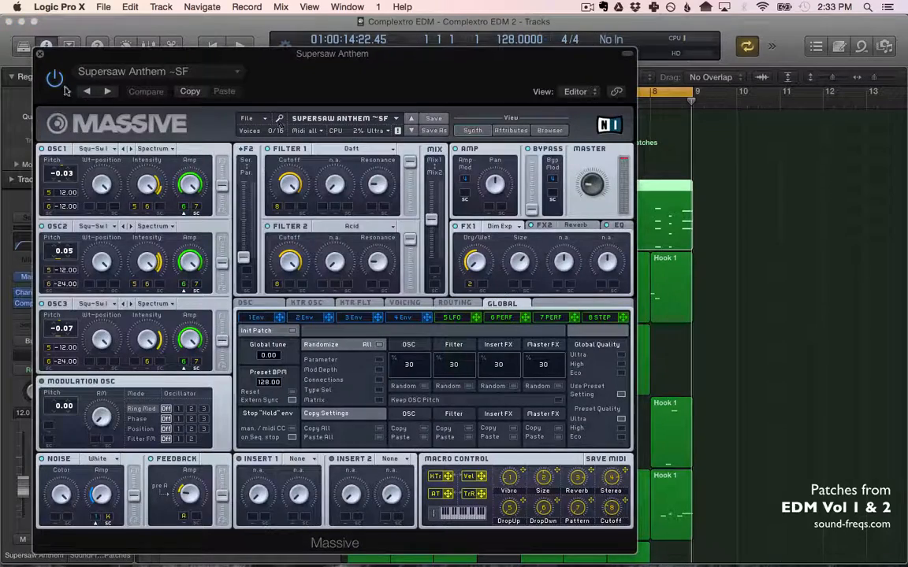
left_click(41, 54)
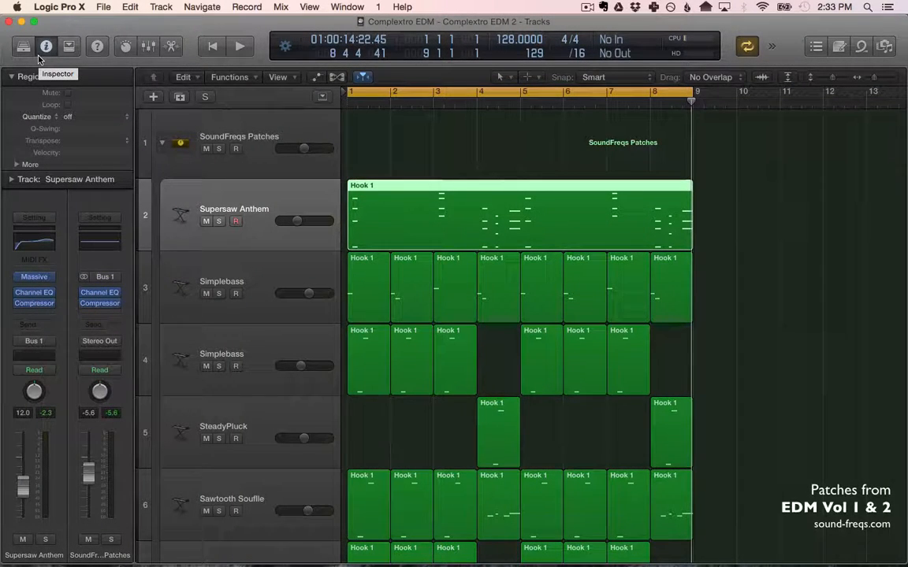
left_click(395, 168)
Step: Select the first Simplebass track, view its Massive patch, close the window, and deselect its regions
scroll(395, 167, "down", 5)
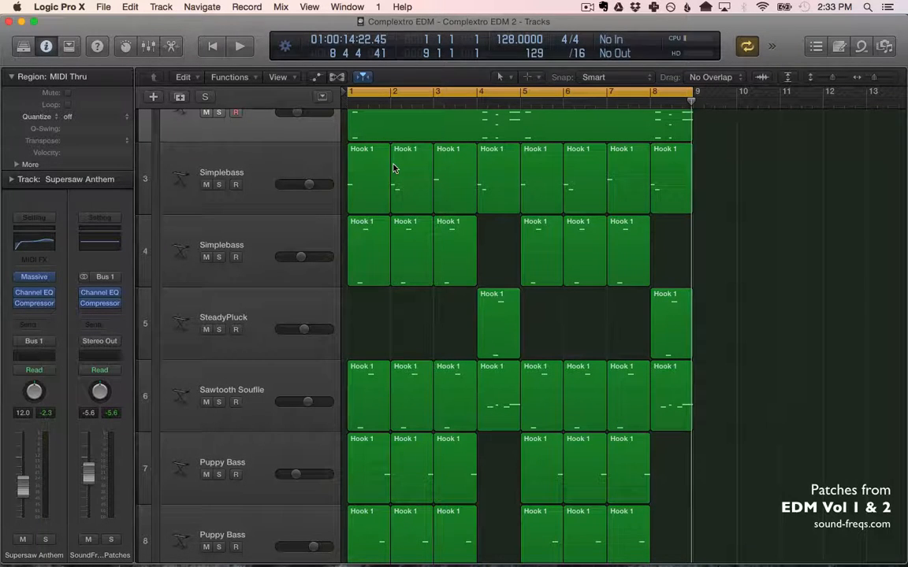
scroll(393, 170, "up", 1)
left_click(266, 178)
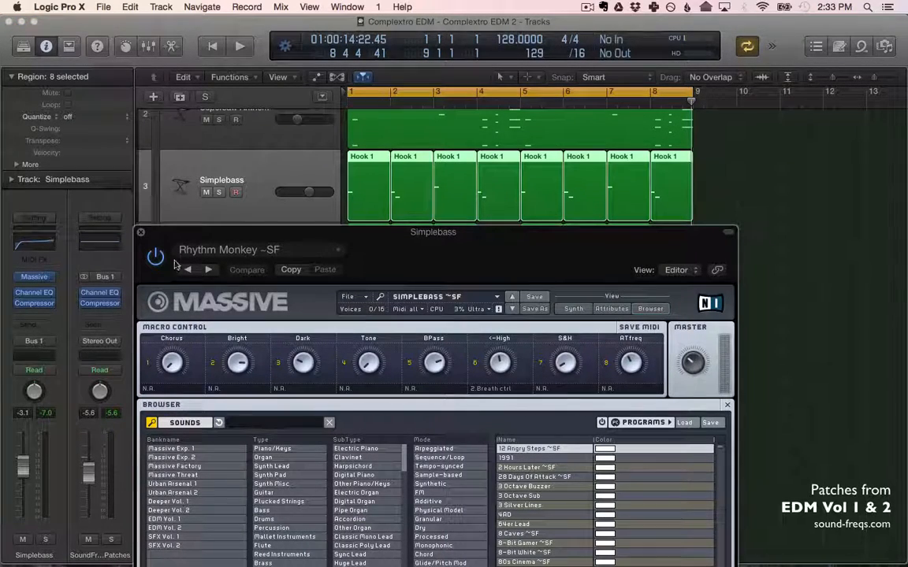
left_click(140, 233)
left_click(778, 299)
Step: Review the arrangement from the SoundFreqs Patches track downward and briefly play the full mix from bar 1
scroll(779, 299, "up", 3)
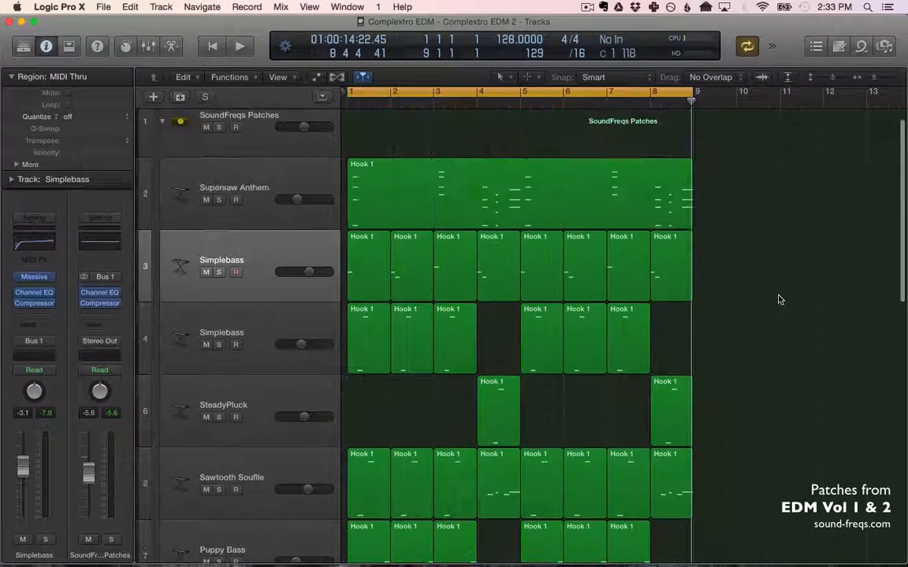
scroll(778, 300, "up", 3)
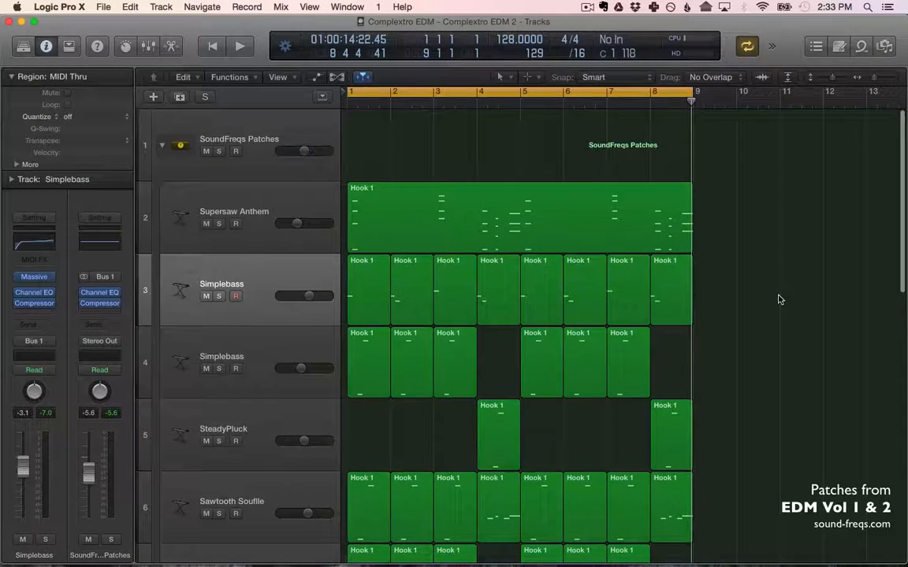
scroll(778, 299, "down", 10)
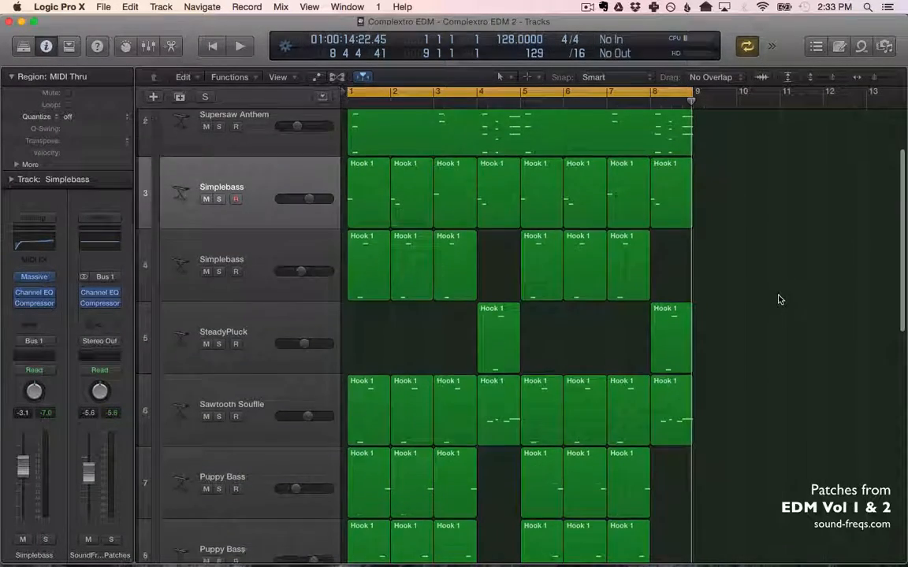
scroll(778, 299, "up", 10)
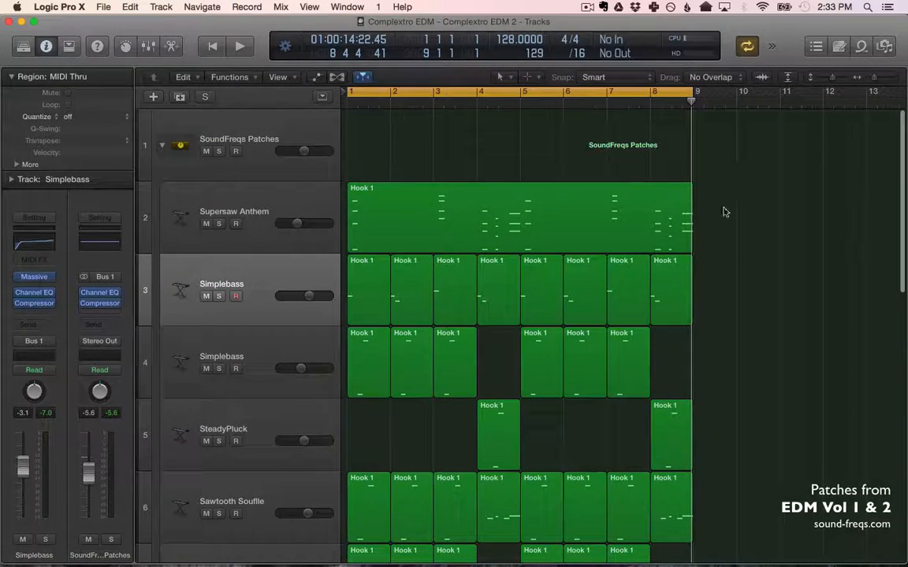
key("space")
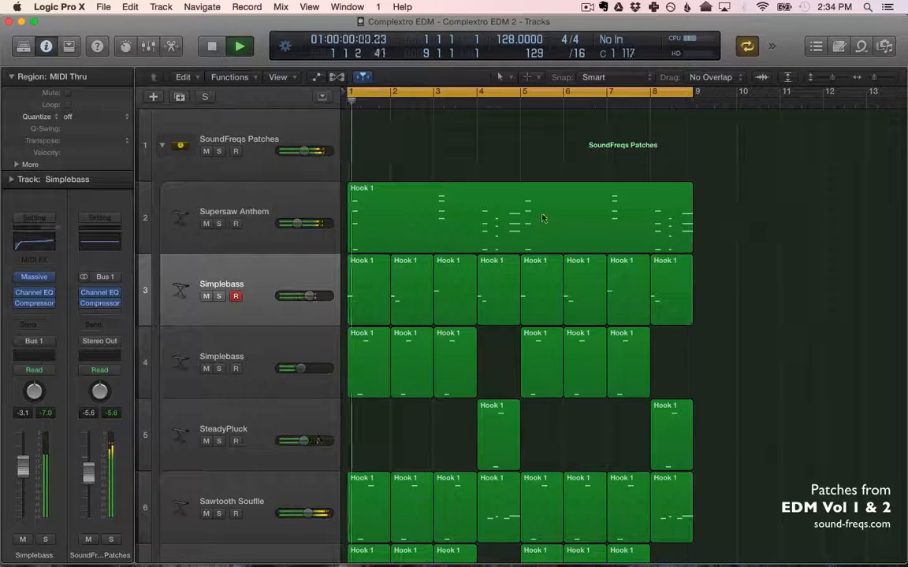
key("space")
Step: Switch to the Complextro EDM project alternative, play its 16-bar hook past bar 9, and look over its tracks
left_click(103, 7)
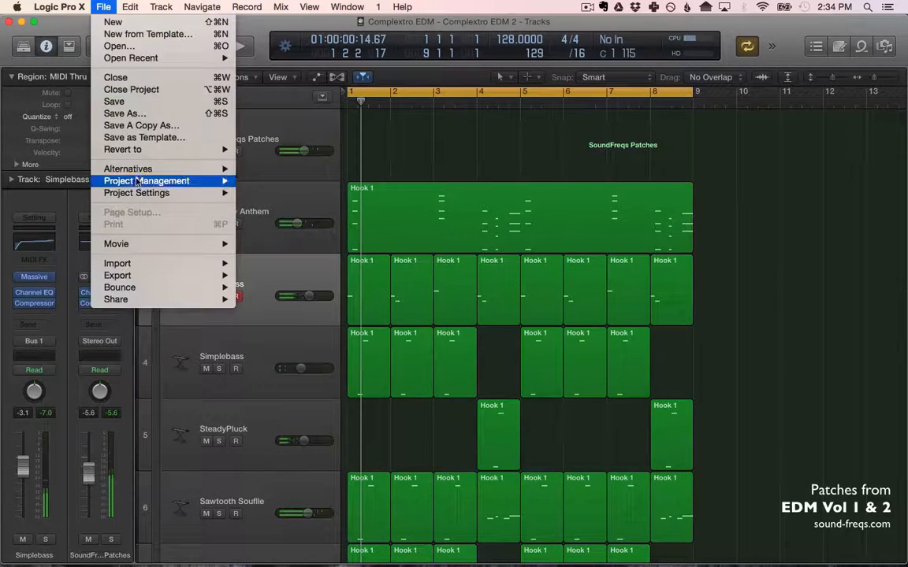
left_click(291, 210)
key("space")
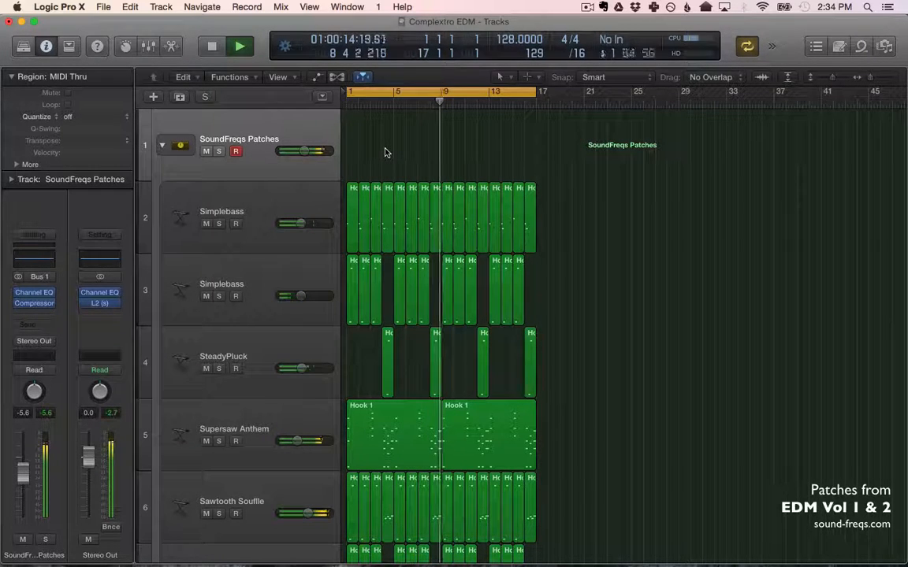
key("space")
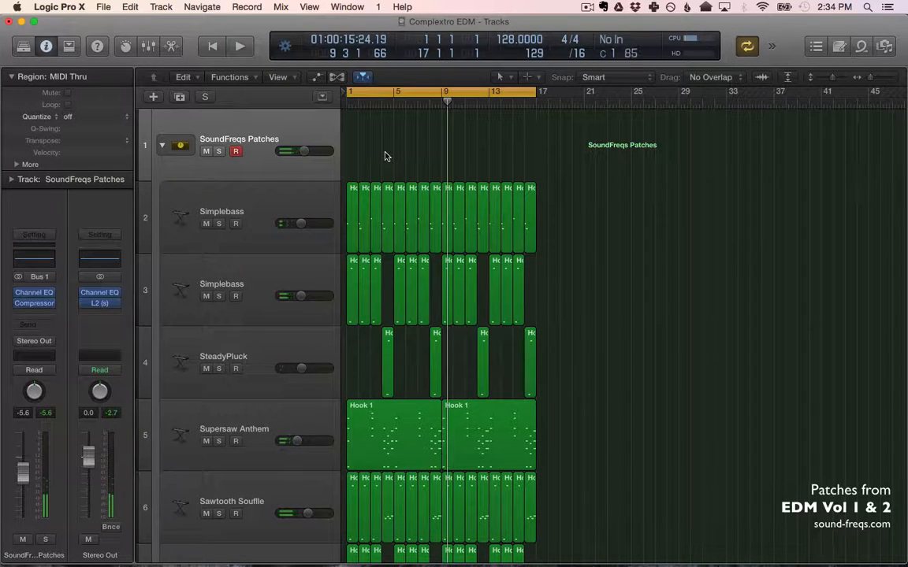
scroll(651, 201, "down", 12)
scroll(649, 200, "up", 12)
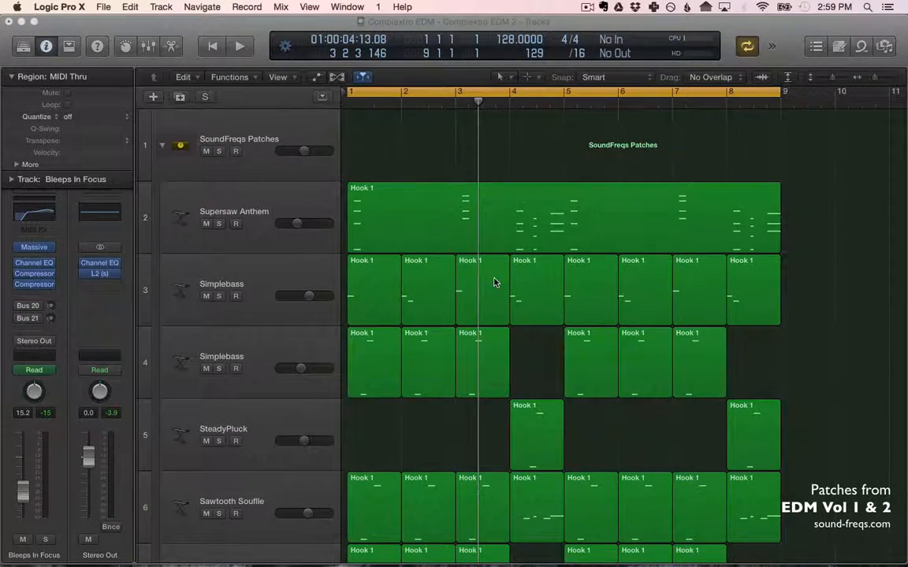
Step: Look over the tracks from SoundFreqs Patches down to Sidechain Trigger and play the full 8-bar hook from bar 1 through its loop
scroll(495, 283, "down", 8)
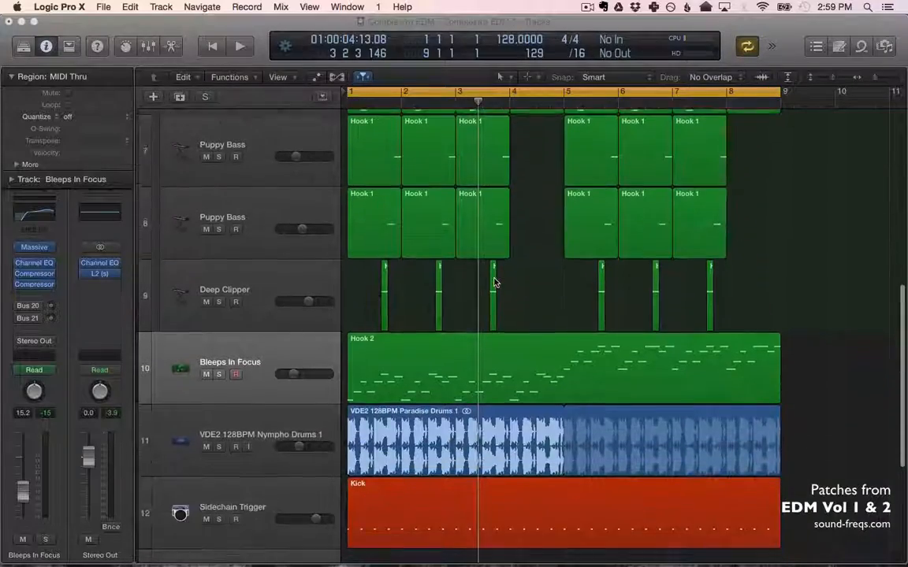
scroll(494, 282, "up", 8)
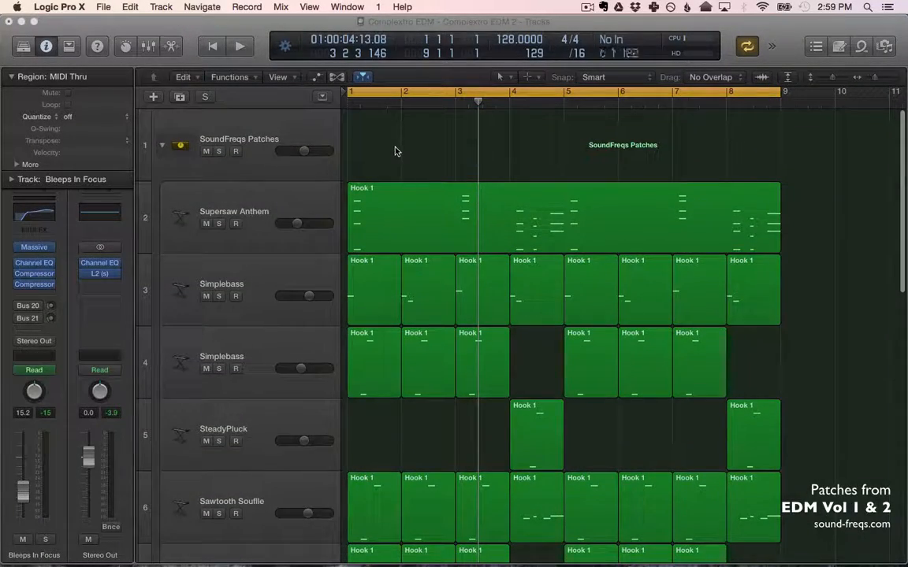
key("space")
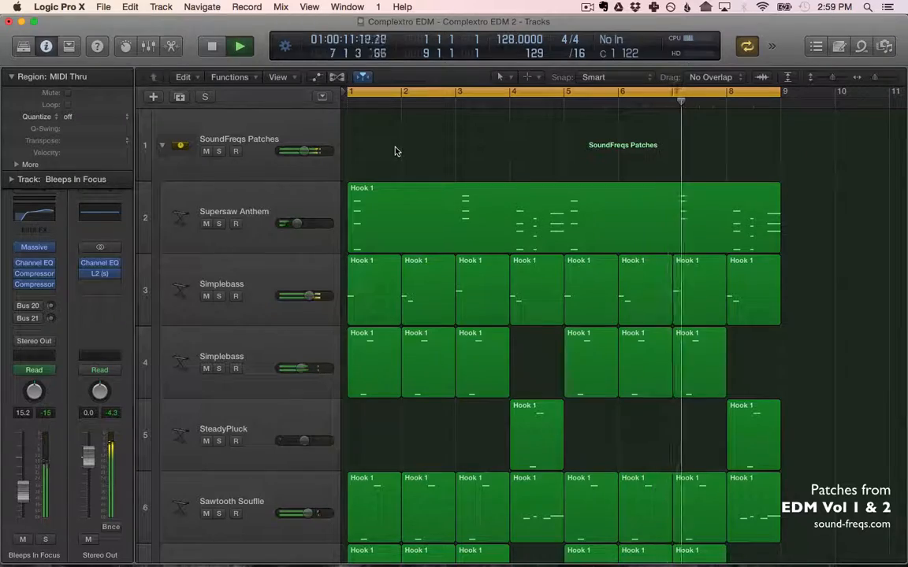
scroll(396, 151, "down", 5)
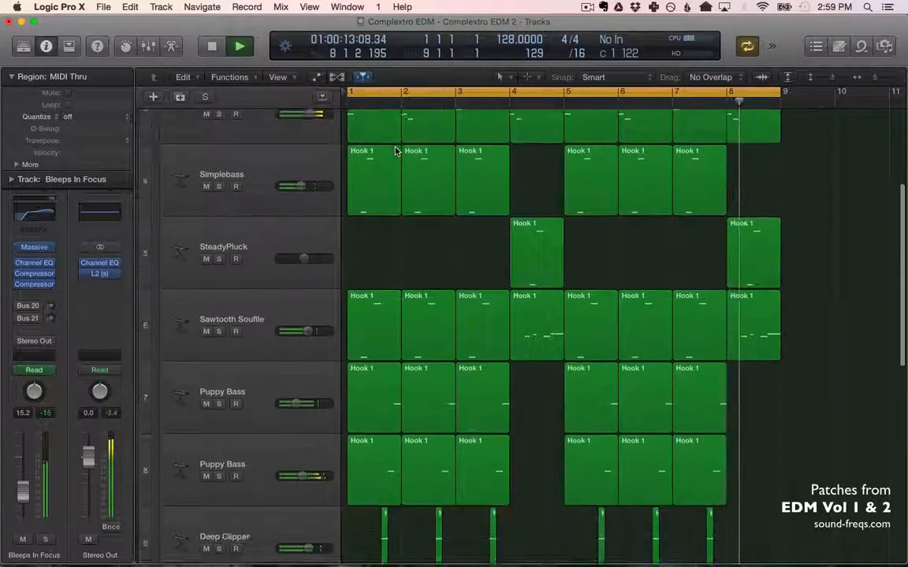
scroll(394, 146, "down", 5)
scroll(391, 142, "up", 5)
key("space")
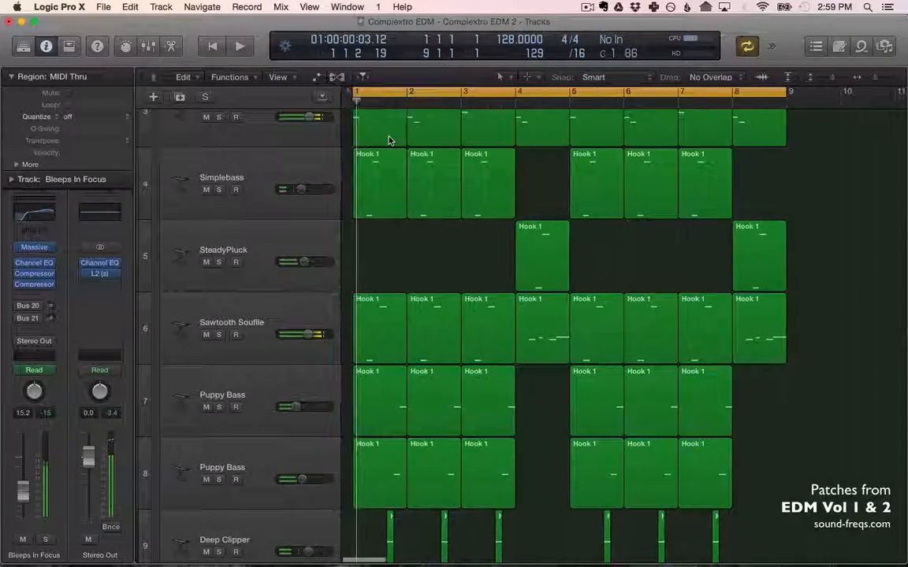
scroll(387, 141, "up", 5)
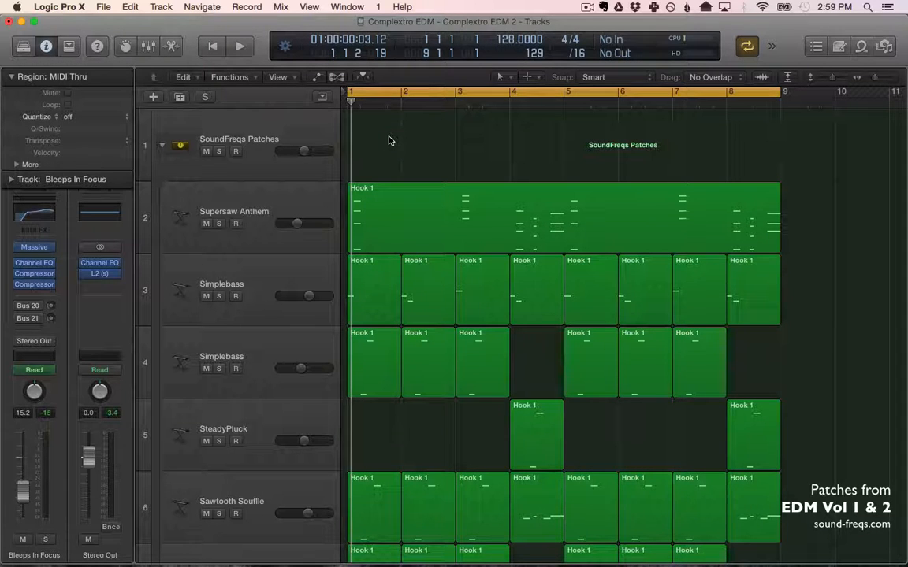
Step: With the Supersaw Anthem track selected, audition the SoundFreqs Patches stack in solo from bar 1, looking over its layers, and deselect the region
left_click(243, 206)
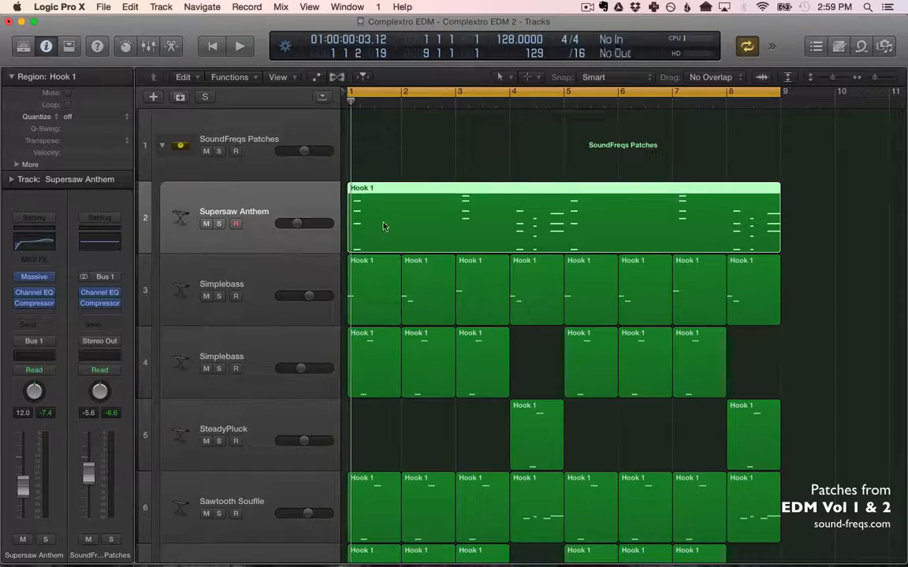
scroll(384, 227, "down", 1)
scroll(383, 224, "up", 1)
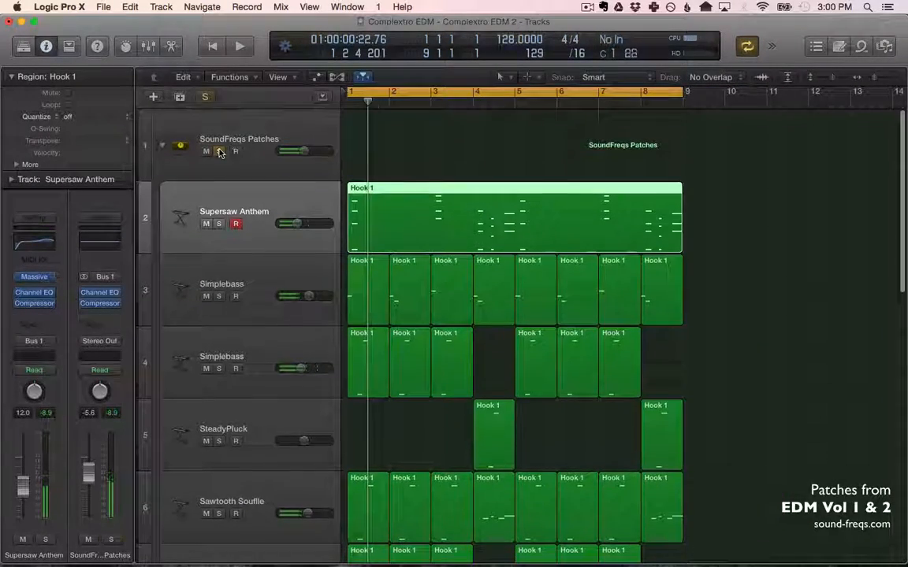
key("space")
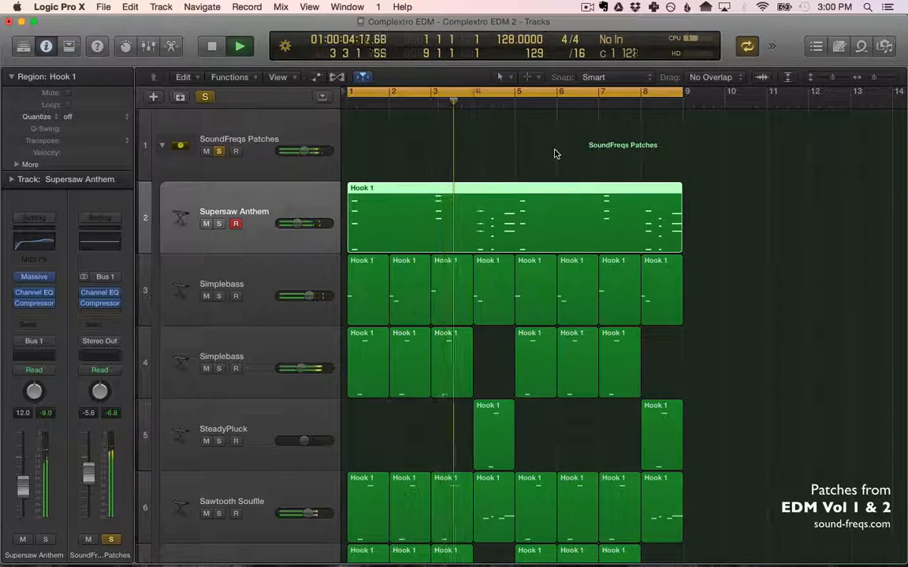
scroll(554, 154, "down", 3)
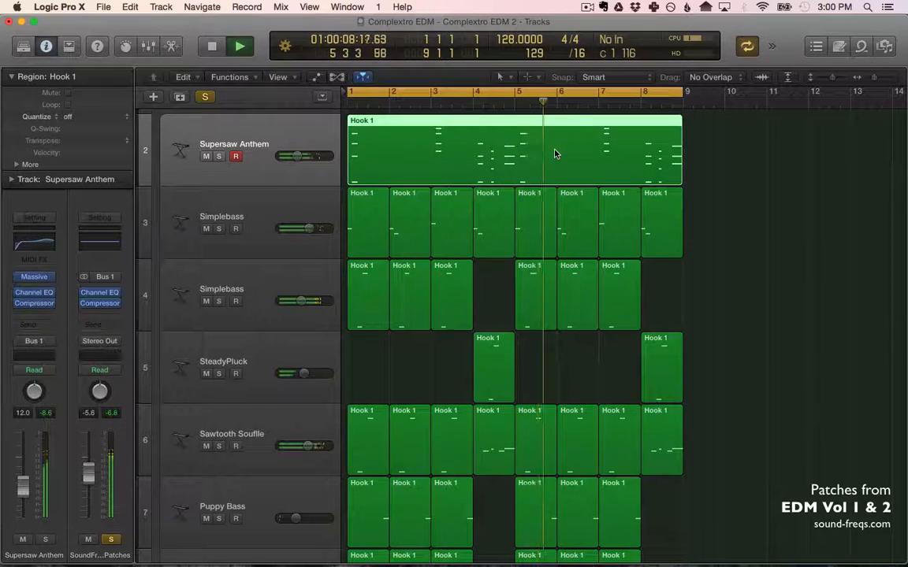
left_click(768, 250)
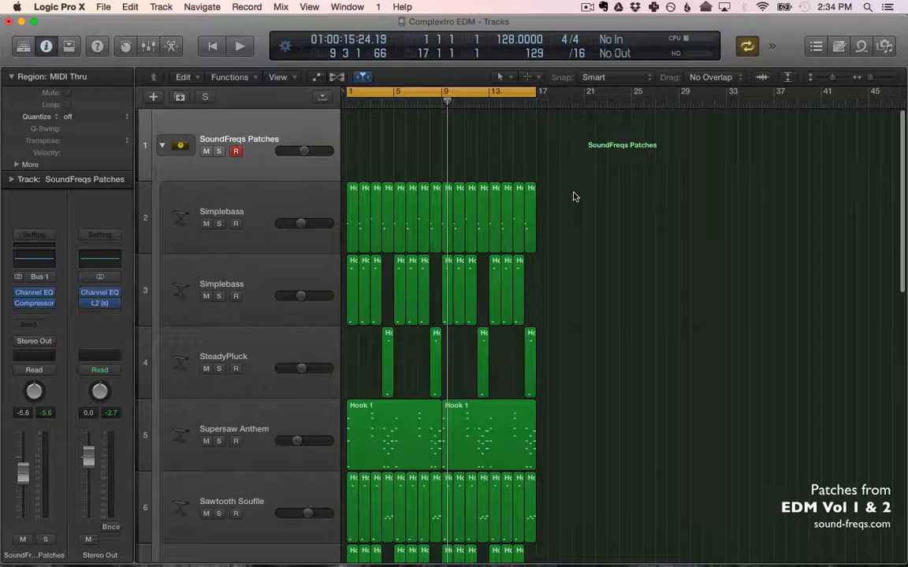
Step: View the Massive patch of the first Simplebass track in the 16-bar Complextro EDM arrangement and close its window
left_click(227, 212)
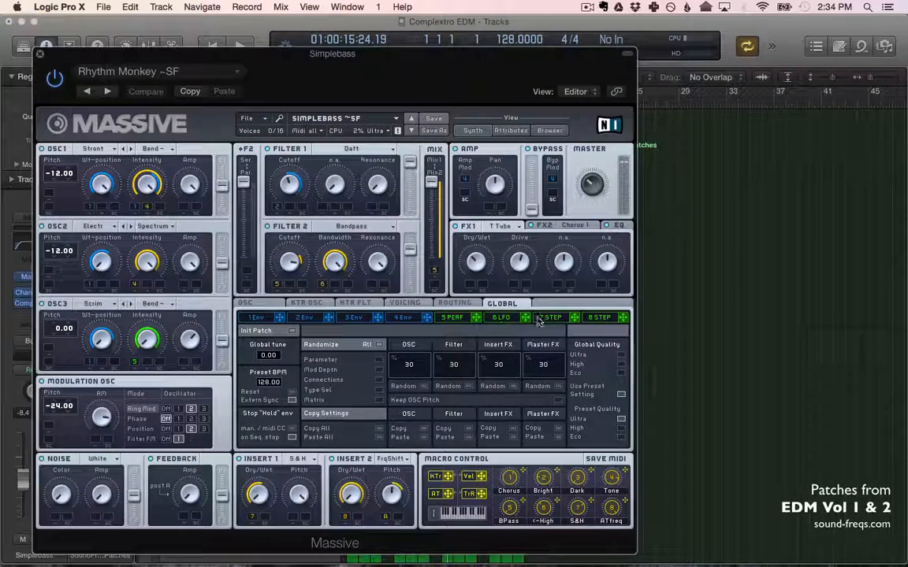
left_click(42, 53)
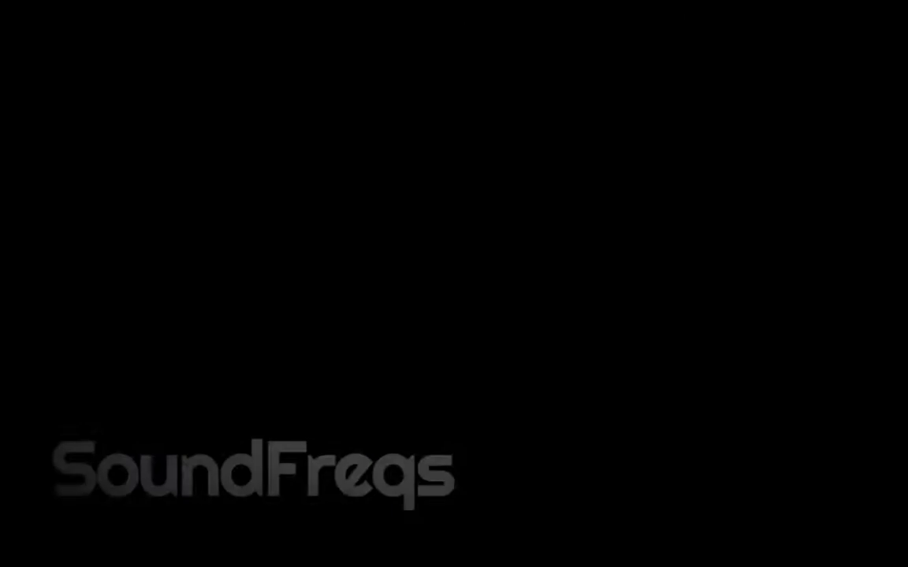